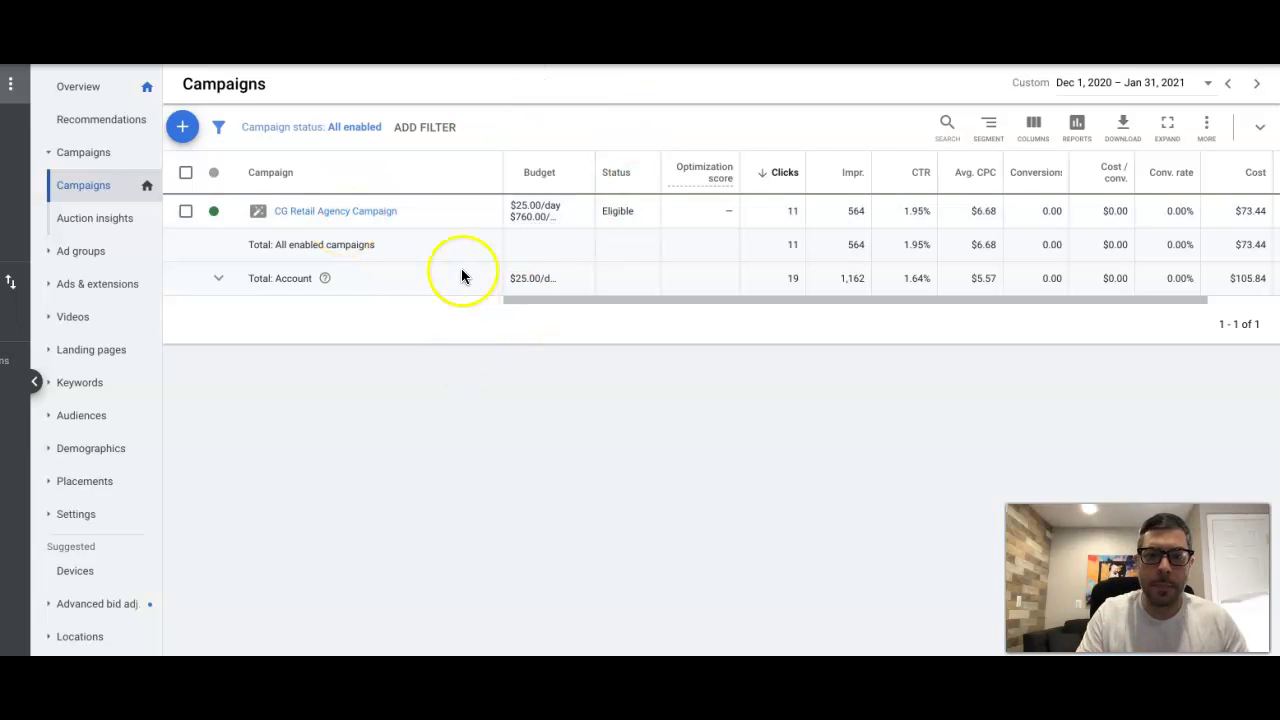
Open the CG Retail Agency Campaign and view the full details of its eight keyword themes
{"action": "left_click", "coordinate": [370, 217]}
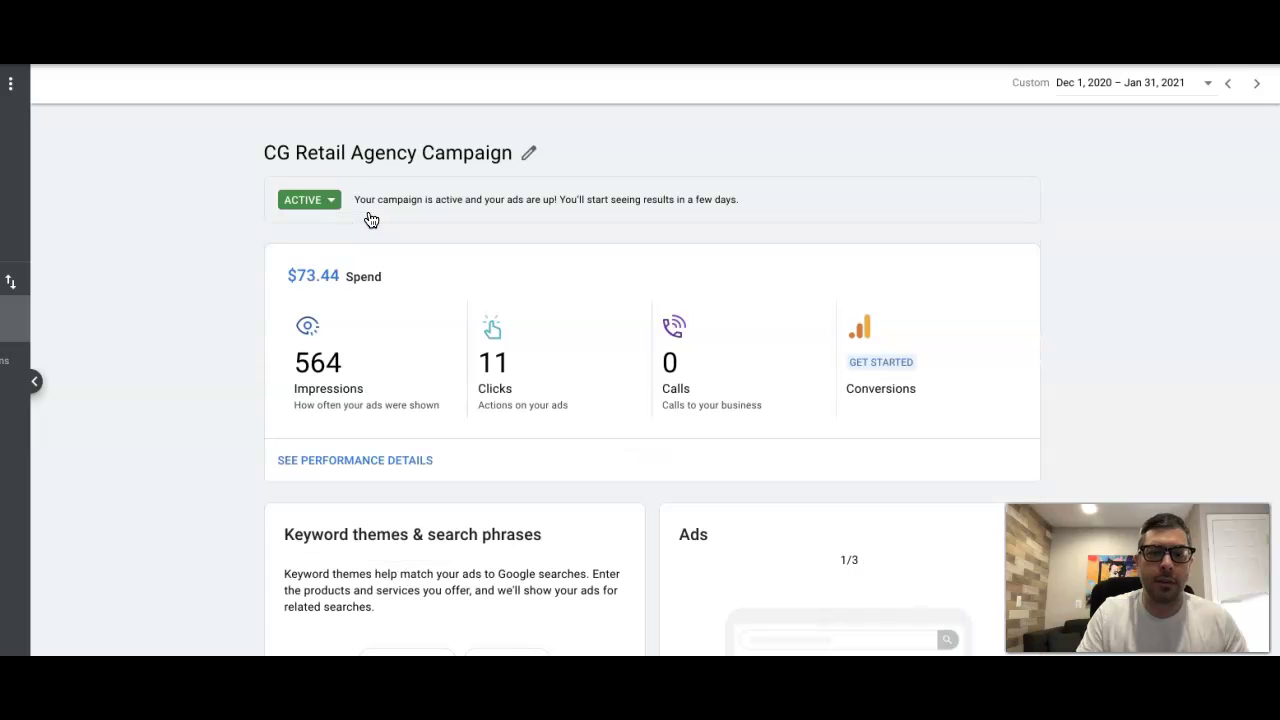
{"action": "scroll", "coordinate": [193, 266], "scroll_direction": "down", "scroll_amount": 5}
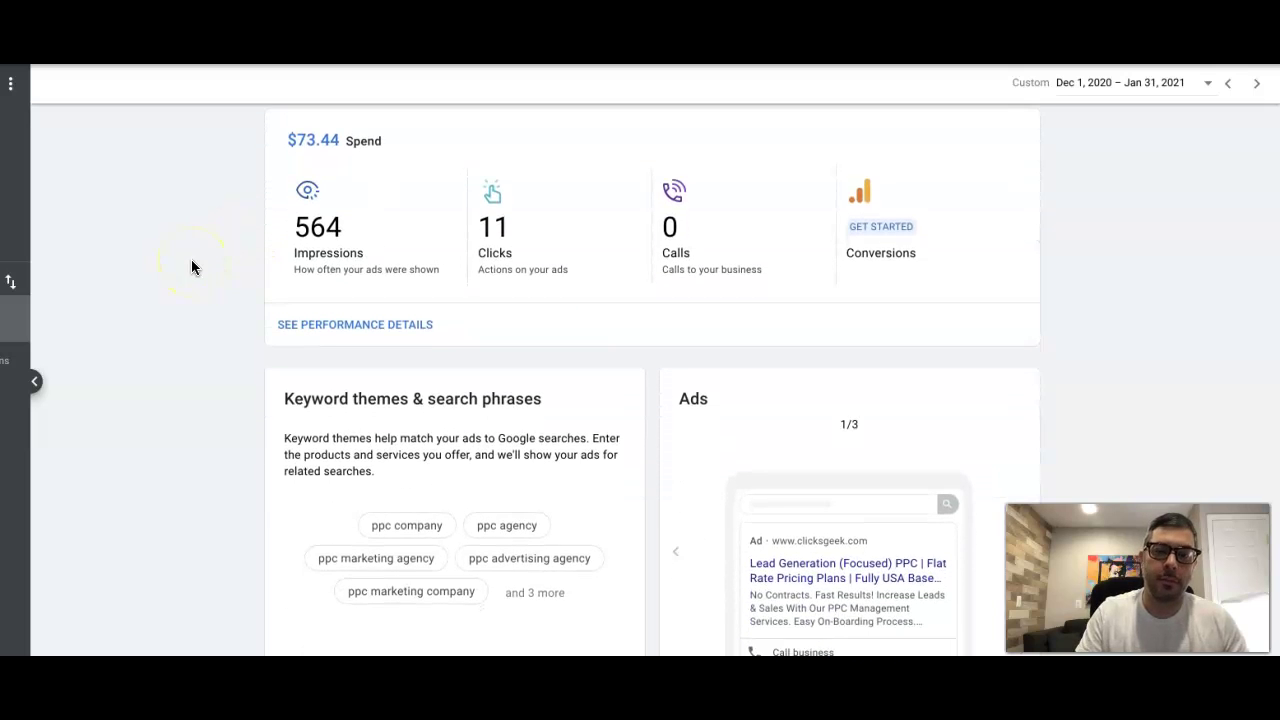
{"action": "scroll", "coordinate": [193, 266], "scroll_direction": "down", "scroll_amount": 1}
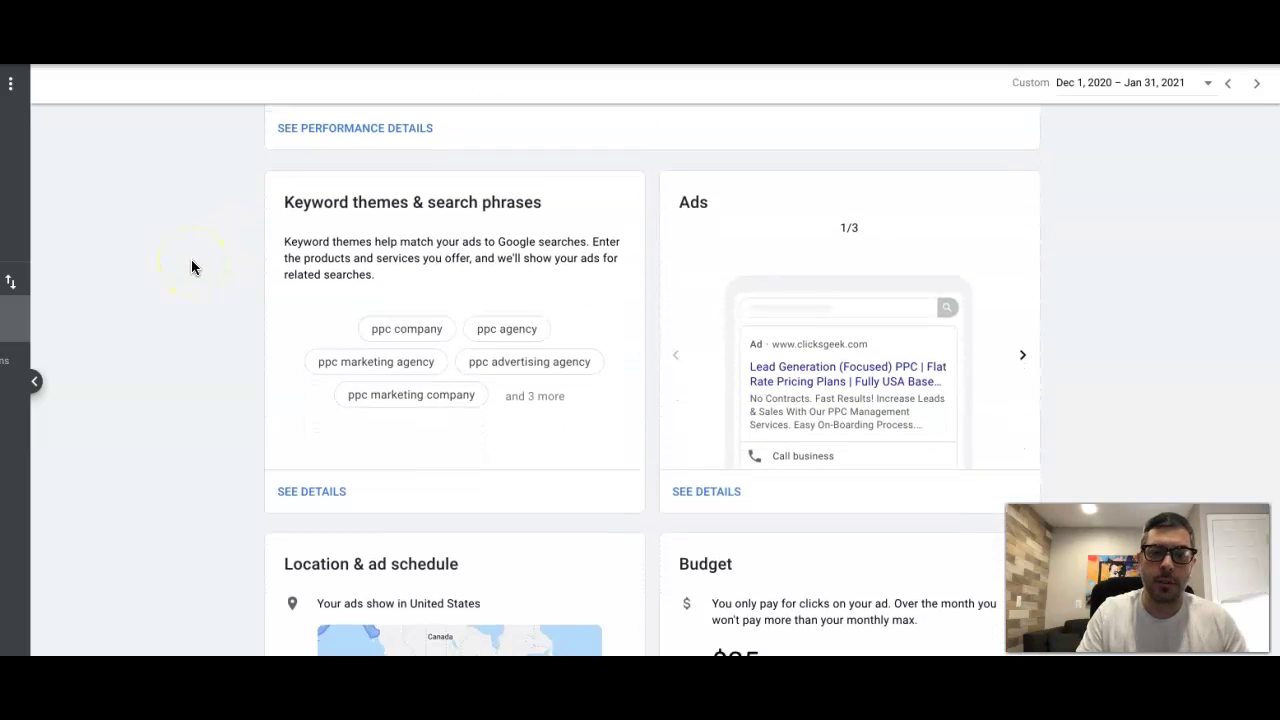
{"action": "left_click", "coordinate": [313, 484]}
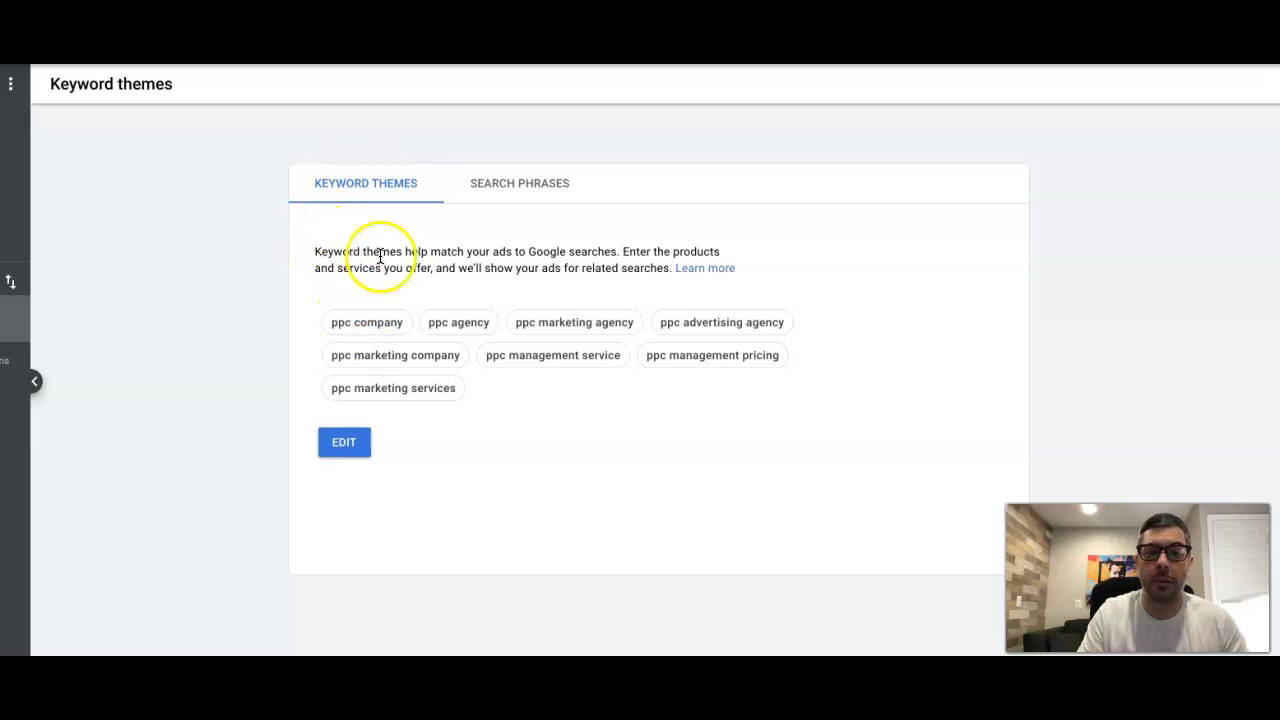
{"action": "left_click", "coordinate": [490, 198]}
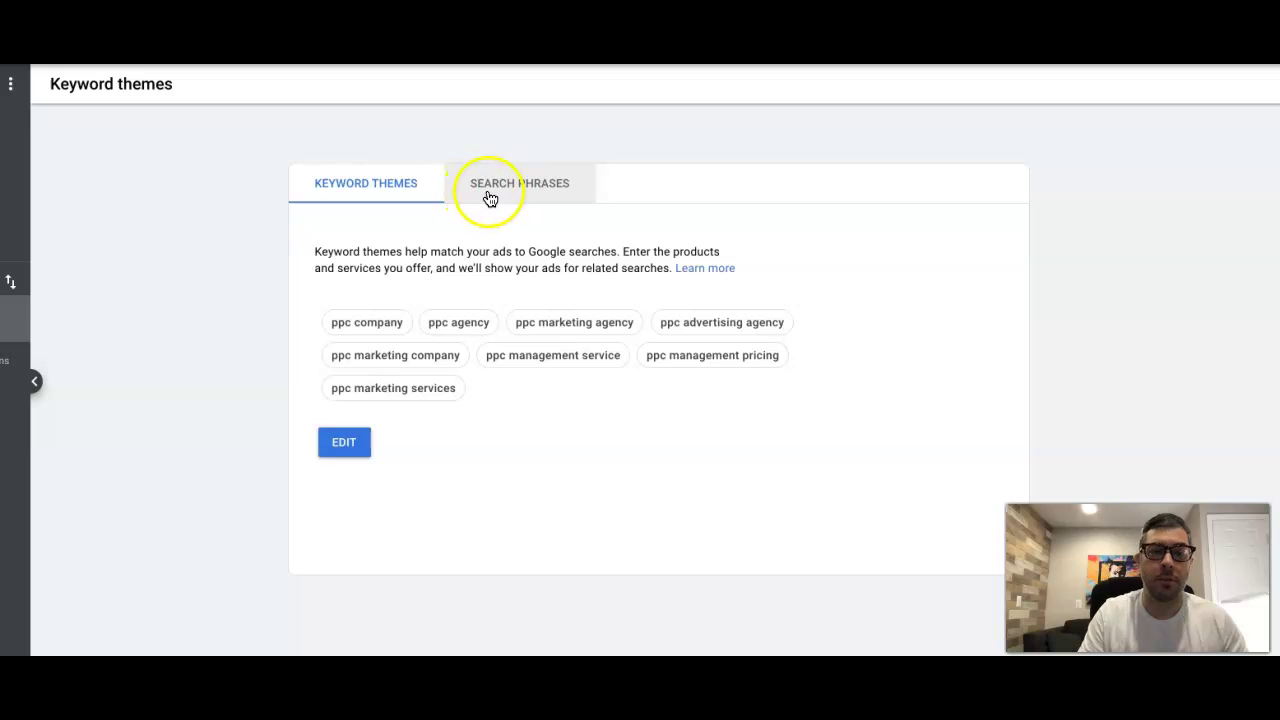
{"action": "left_click", "coordinate": [336, 195]}
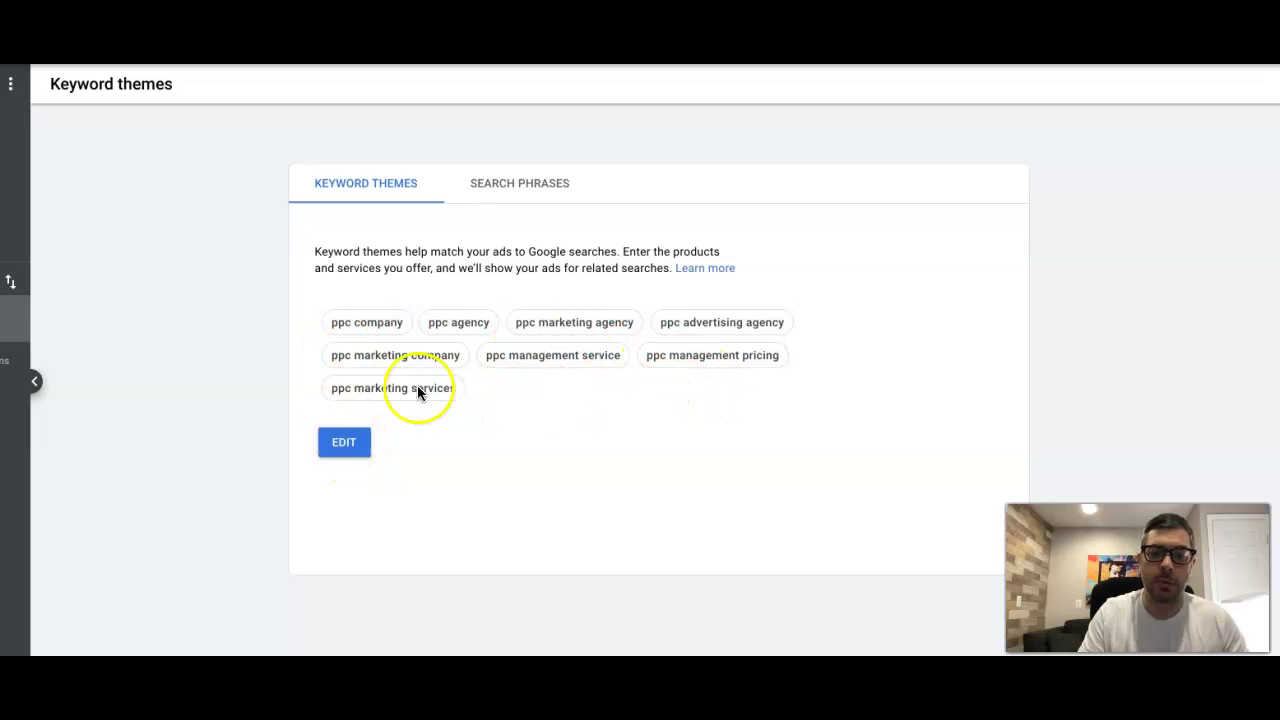
Add ppc advertising and ppc marketing as keyword themes and save, giving ten themes
{"action": "left_click", "coordinate": [344, 442]}
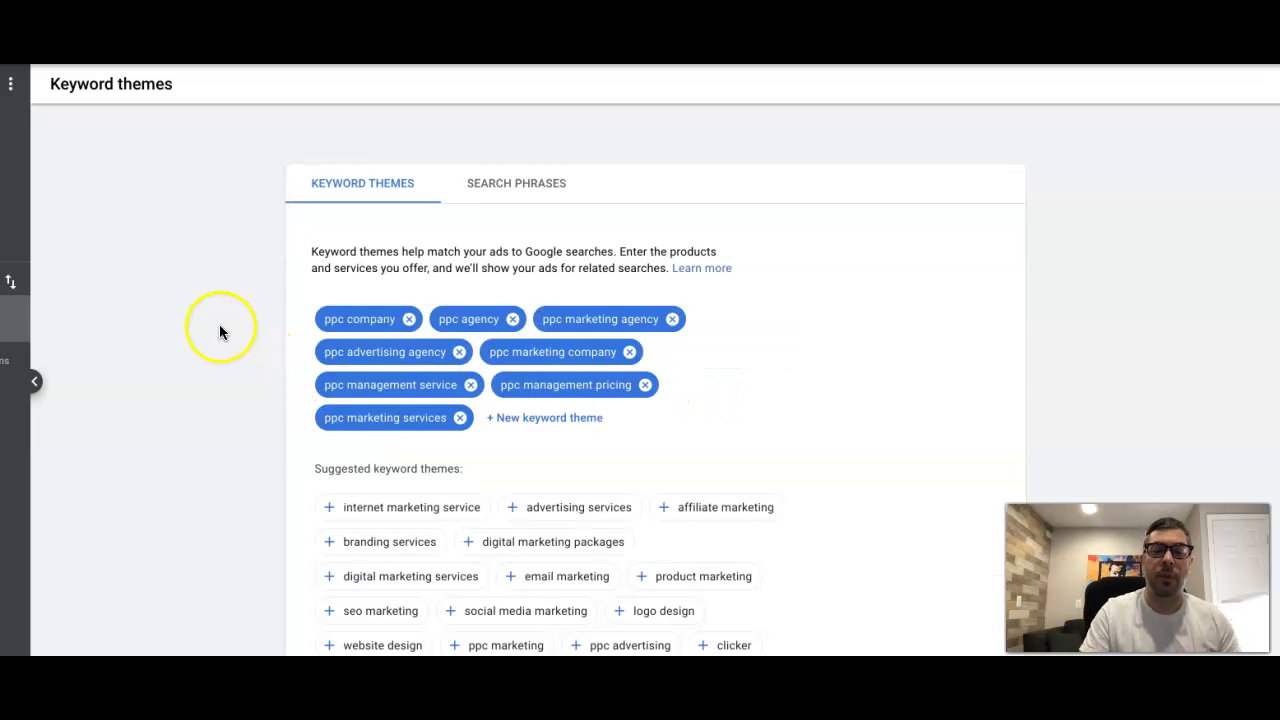
{"action": "scroll", "coordinate": [219, 324], "scroll_direction": "down", "scroll_amount": 2}
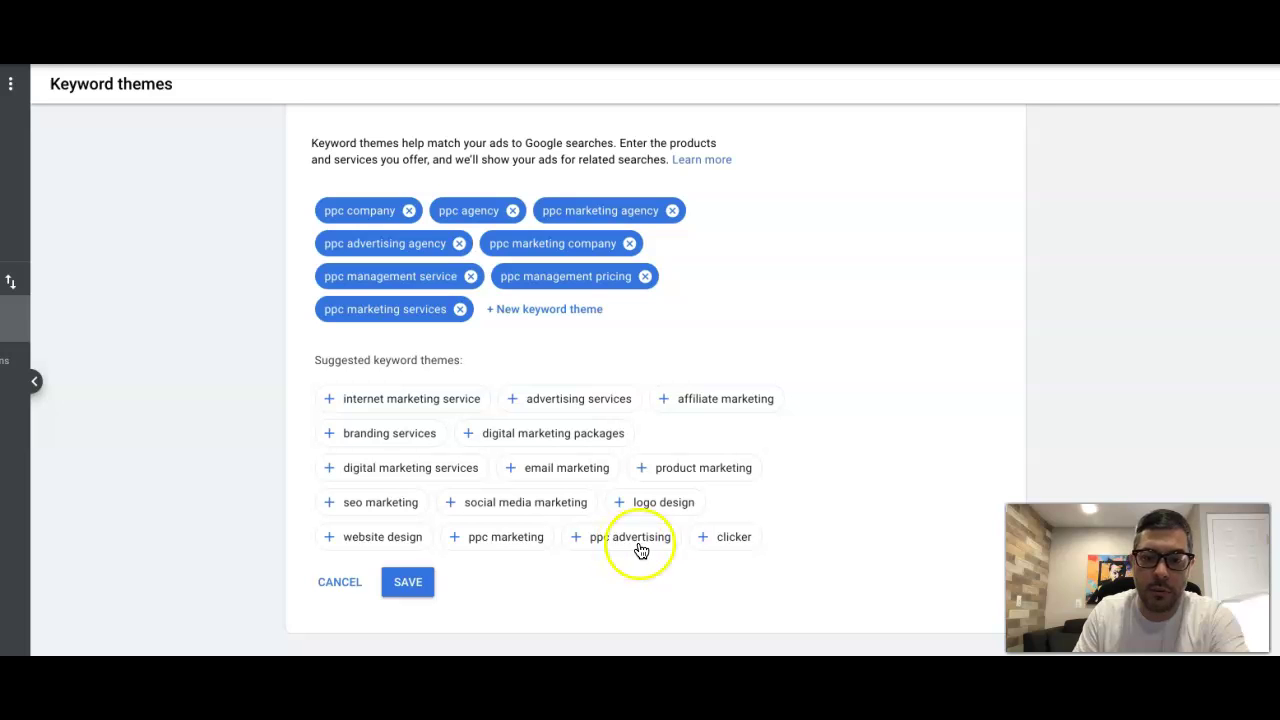
{"action": "left_click", "coordinate": [606, 540]}
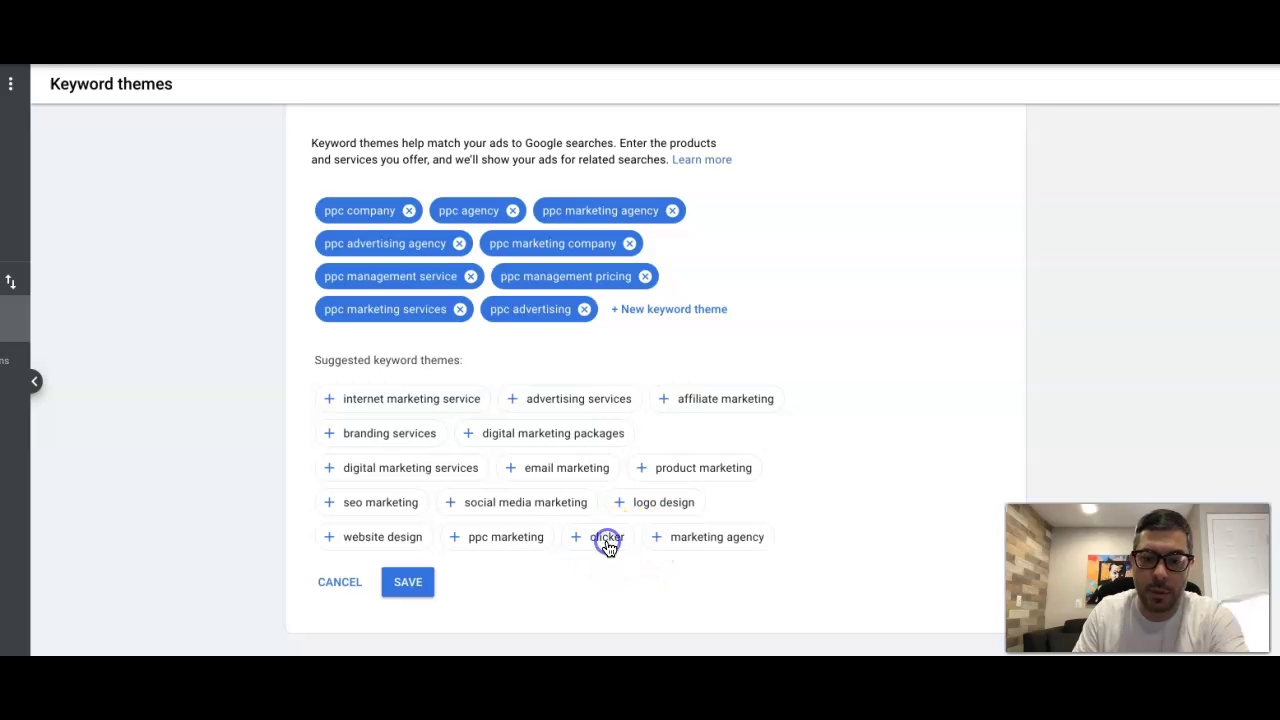
{"action": "left_click", "coordinate": [510, 541]}
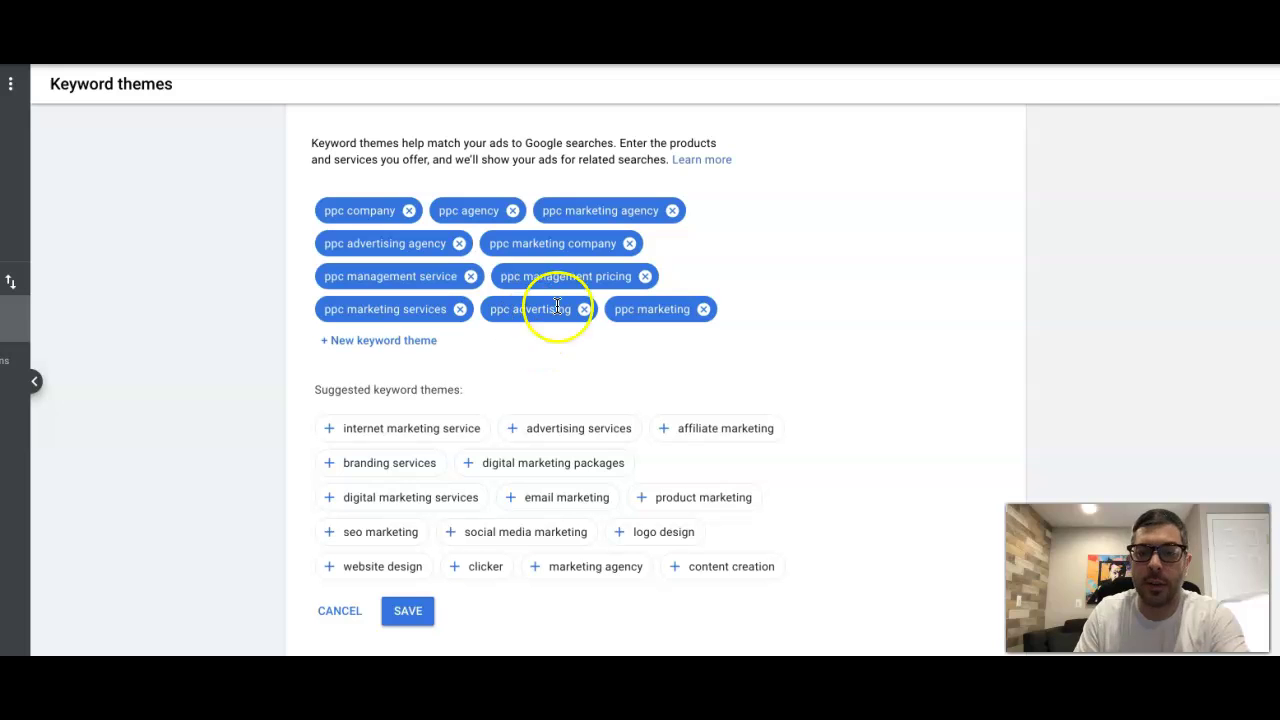
{"action": "scroll", "coordinate": [171, 428], "scroll_direction": "down", "scroll_amount": 1}
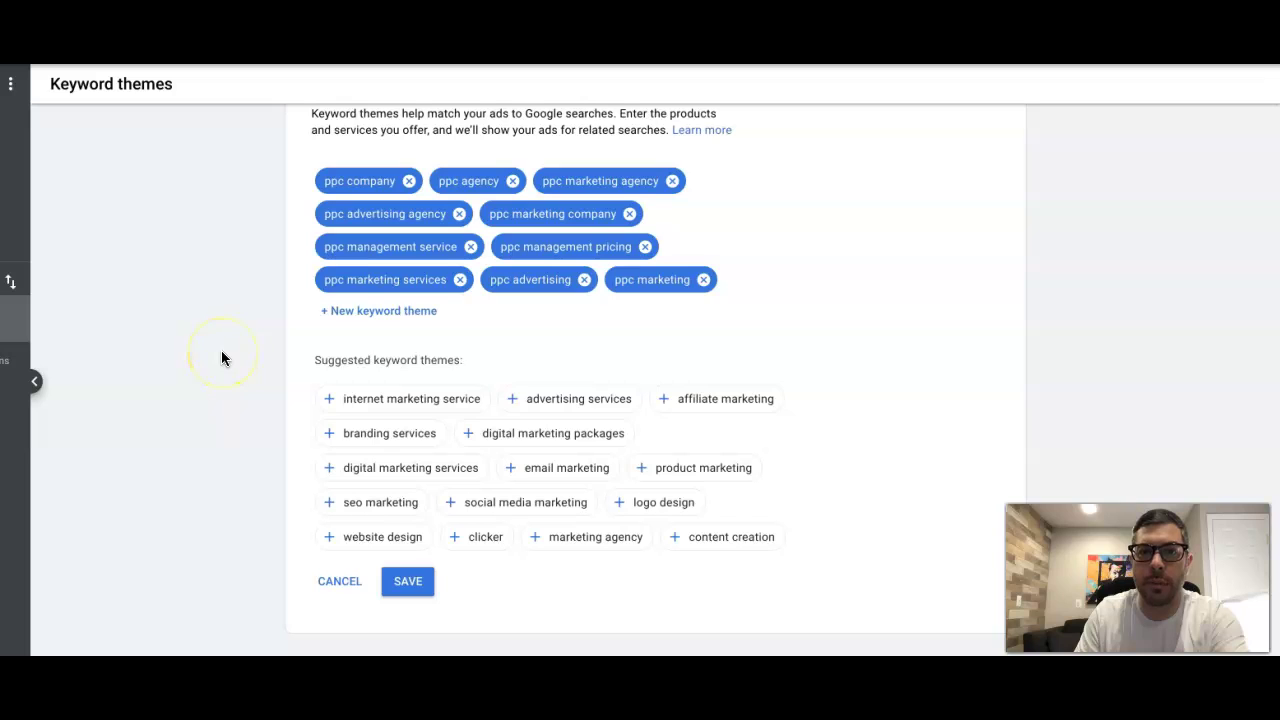
{"action": "scroll", "coordinate": [221, 358], "scroll_direction": "up", "scroll_amount": 1}
{"action": "scroll", "coordinate": [221, 358], "scroll_direction": "up", "scroll_amount": 1}
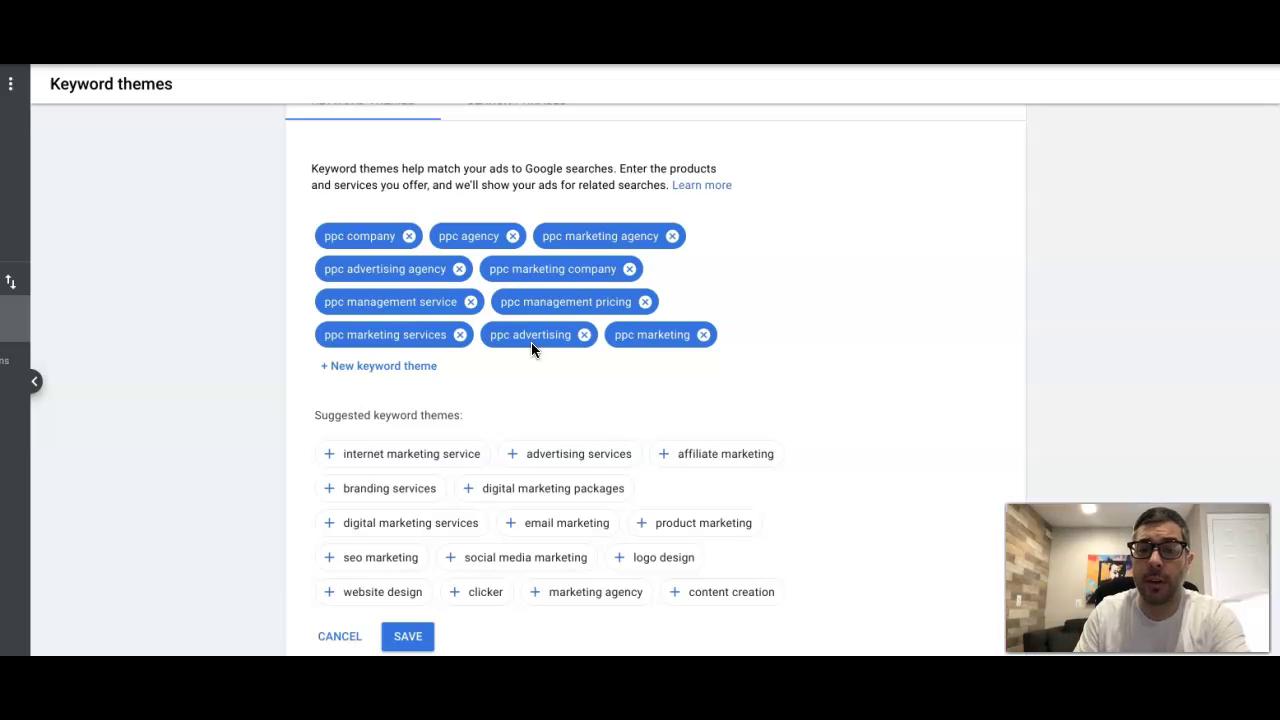
{"action": "scroll", "coordinate": [267, 363], "scroll_direction": "down", "scroll_amount": 1}
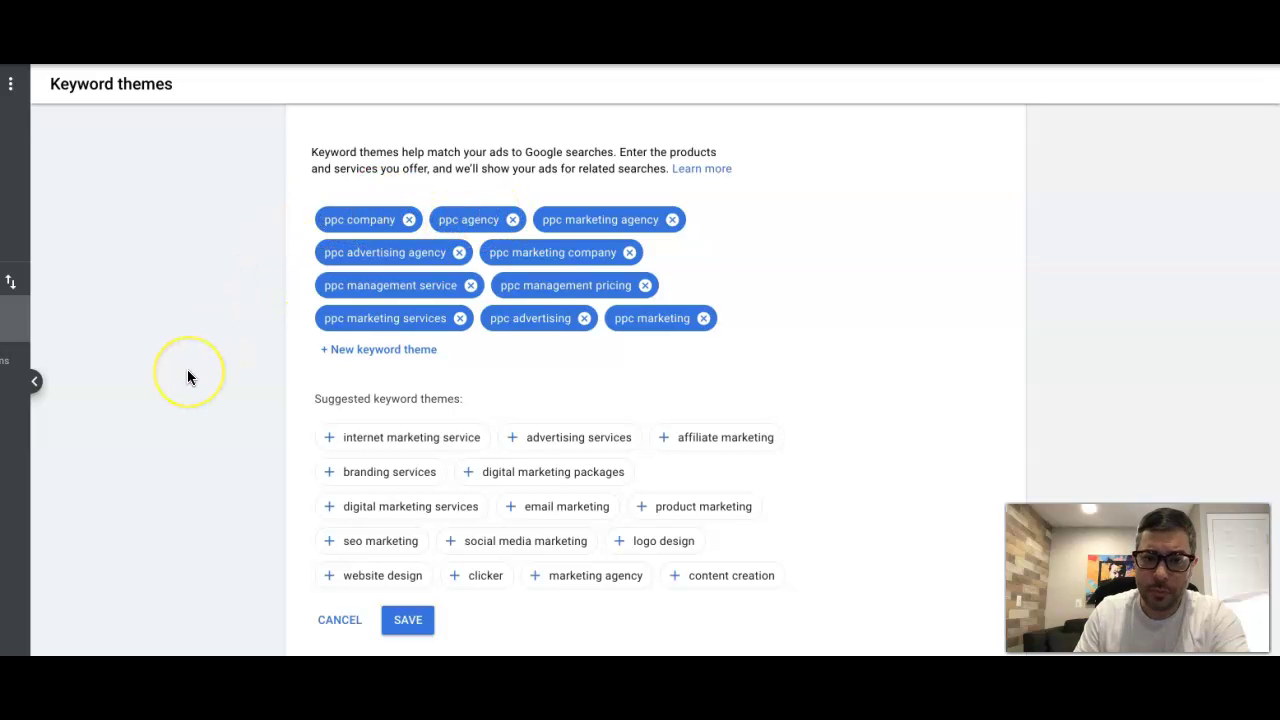
{"action": "scroll", "coordinate": [187, 369], "scroll_direction": "up", "scroll_amount": 2}
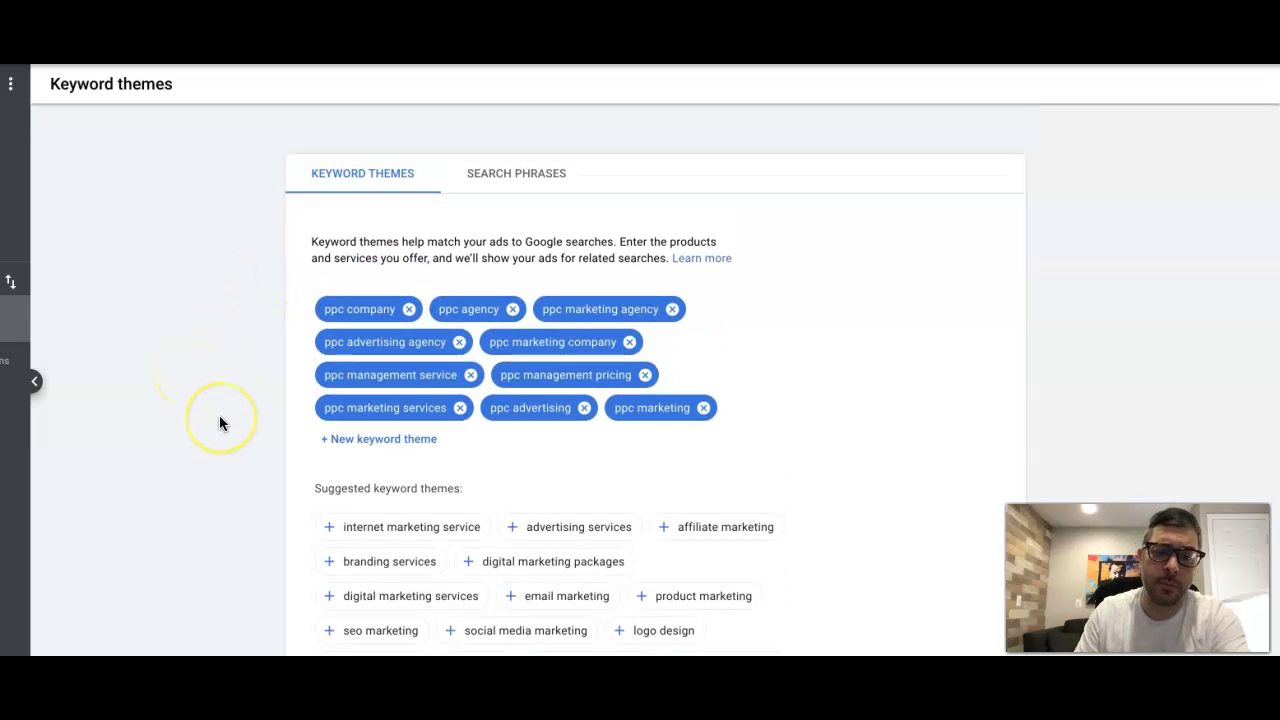
{"action": "scroll", "coordinate": [261, 284], "scroll_direction": "down", "scroll_amount": 3}
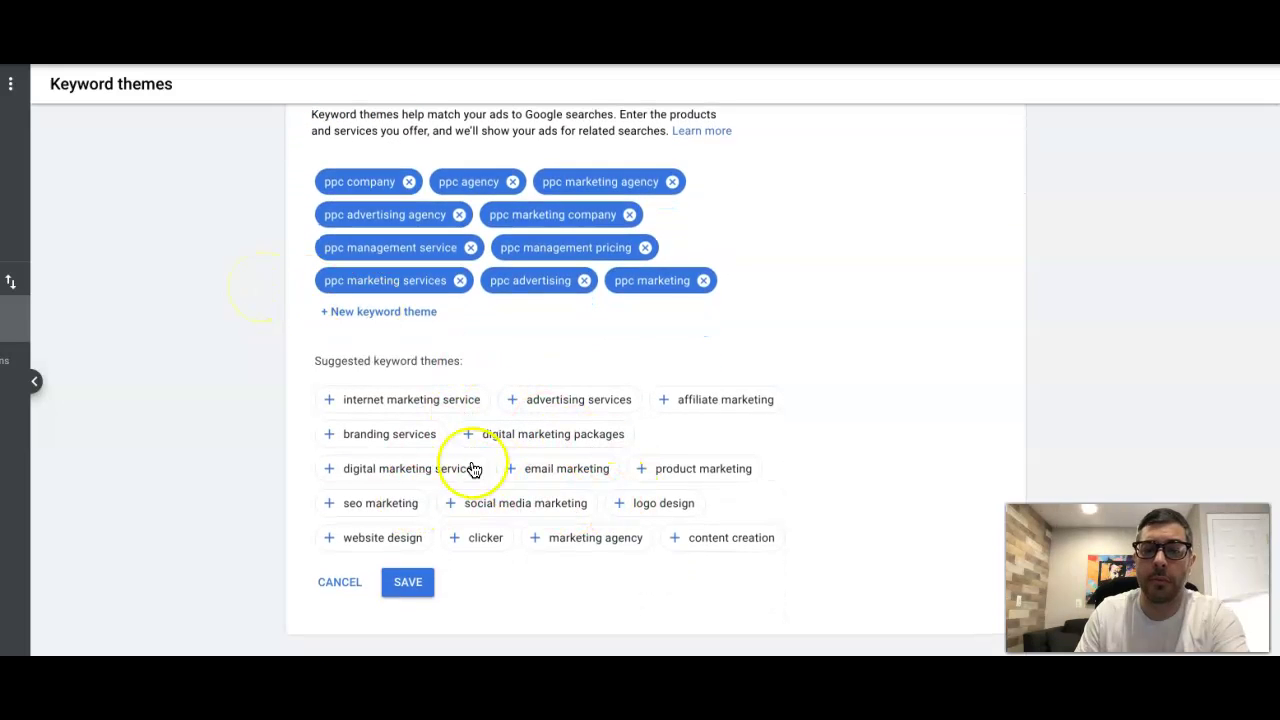
{"action": "left_click", "coordinate": [414, 590]}
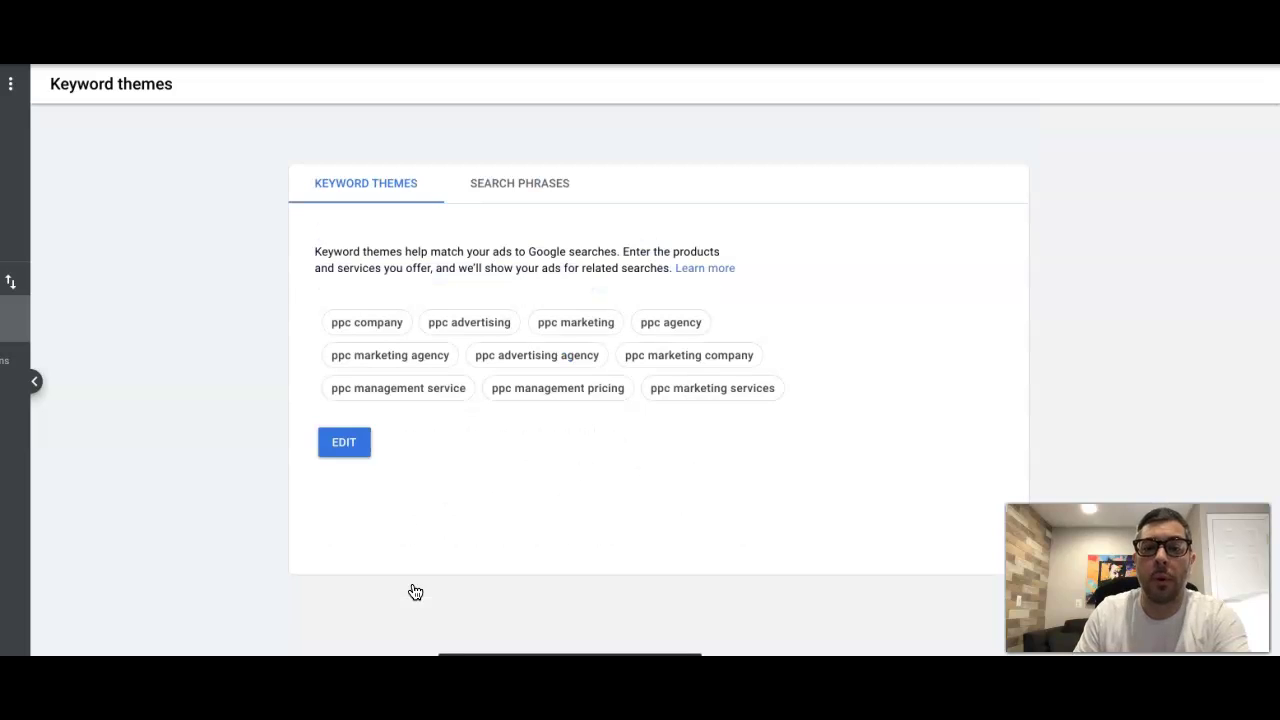
Show the Search Phrases list and load more rows, such as ppc agency pricing and ppc search marketing
{"action": "left_click", "coordinate": [244, 490]}
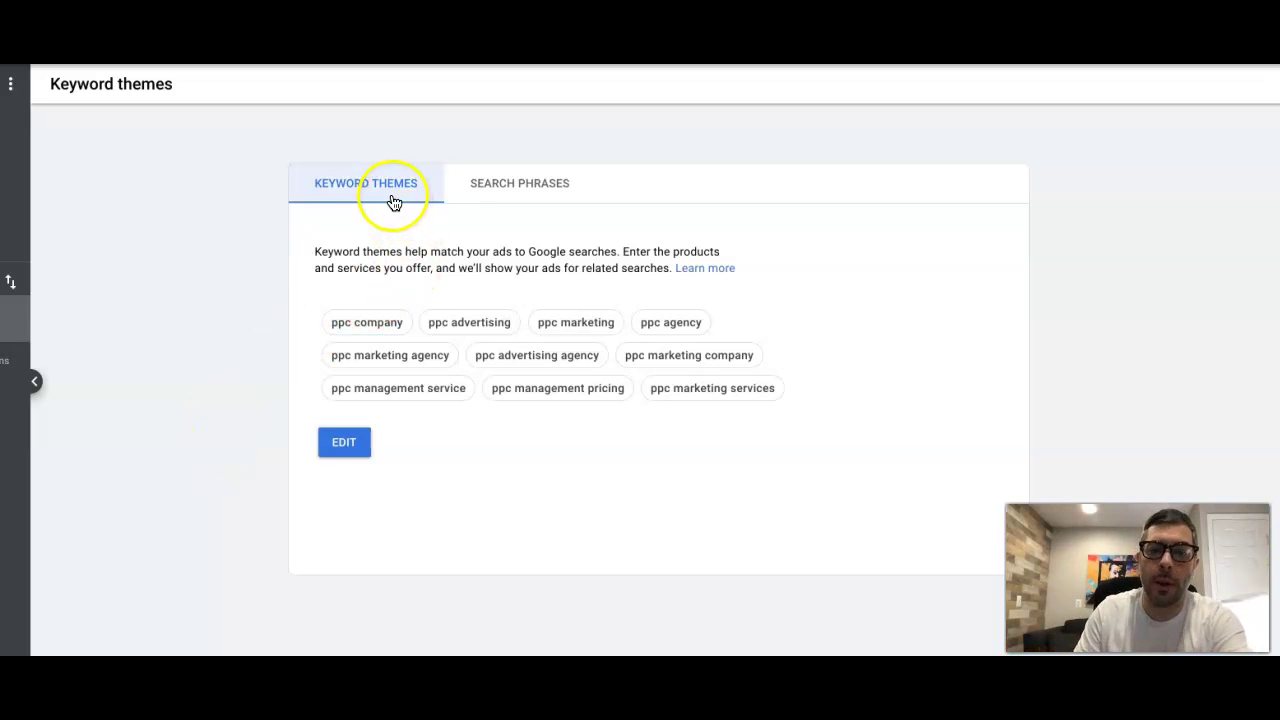
{"action": "left_click", "coordinate": [531, 187]}
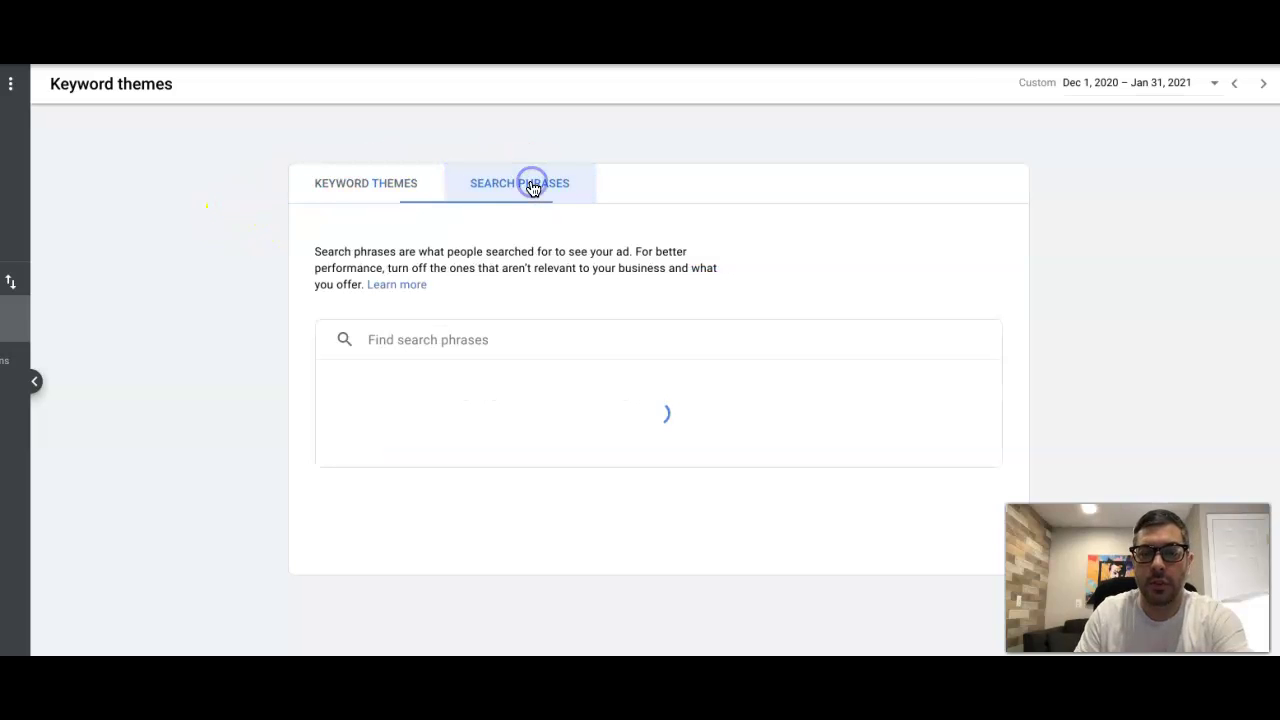
{"action": "scroll", "coordinate": [146, 357], "scroll_direction": "down", "scroll_amount": 2}
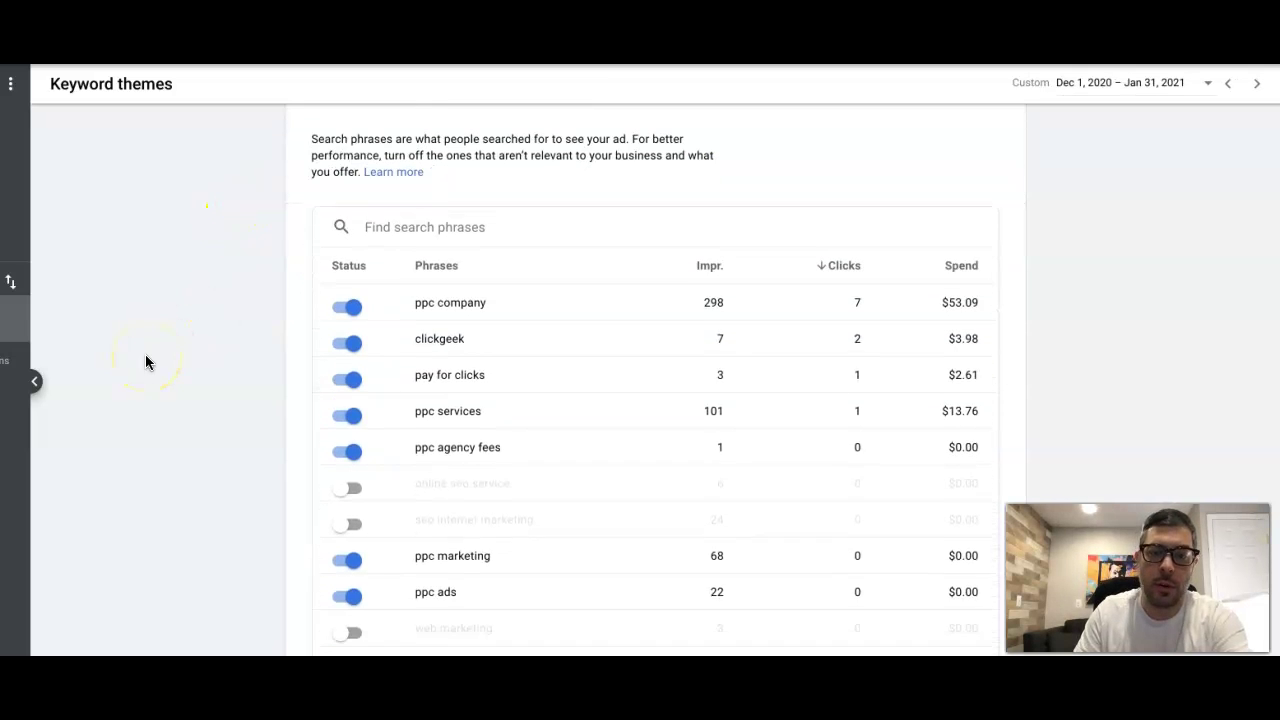
{"action": "scroll", "coordinate": [146, 362], "scroll_direction": "down", "scroll_amount": 1}
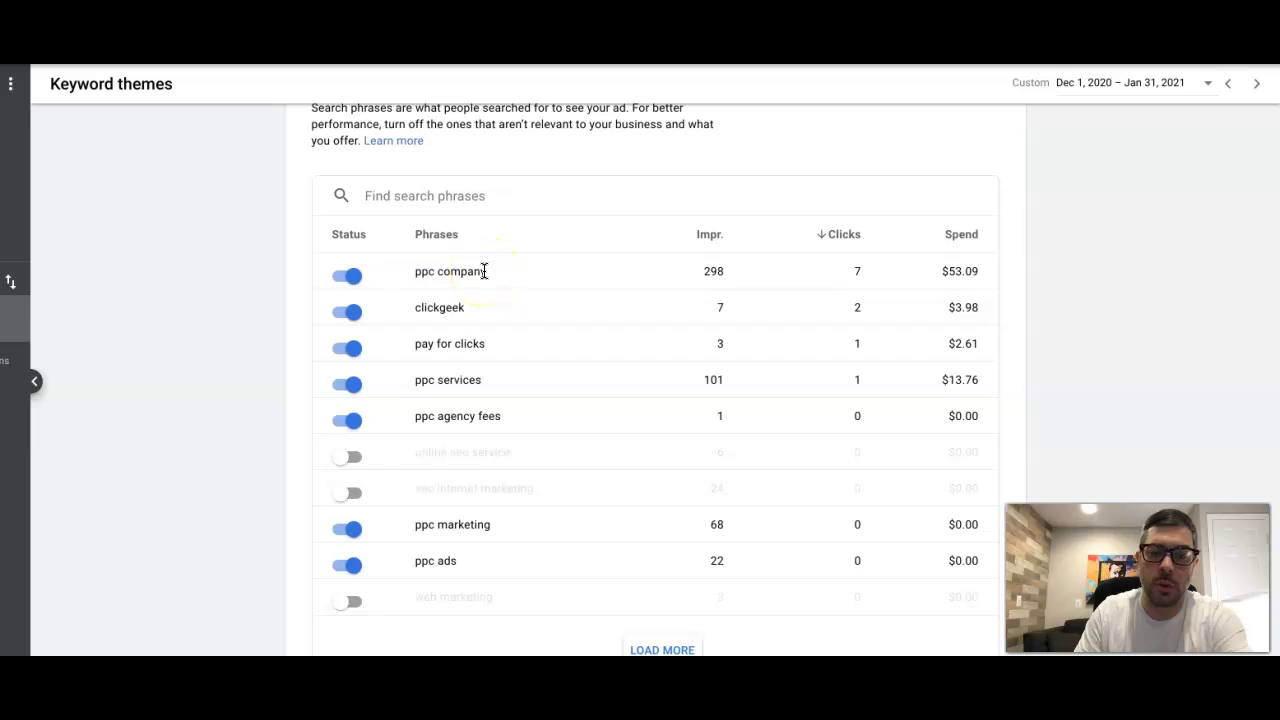
{"action": "scroll", "coordinate": [486, 271], "scroll_direction": "down", "scroll_amount": 1}
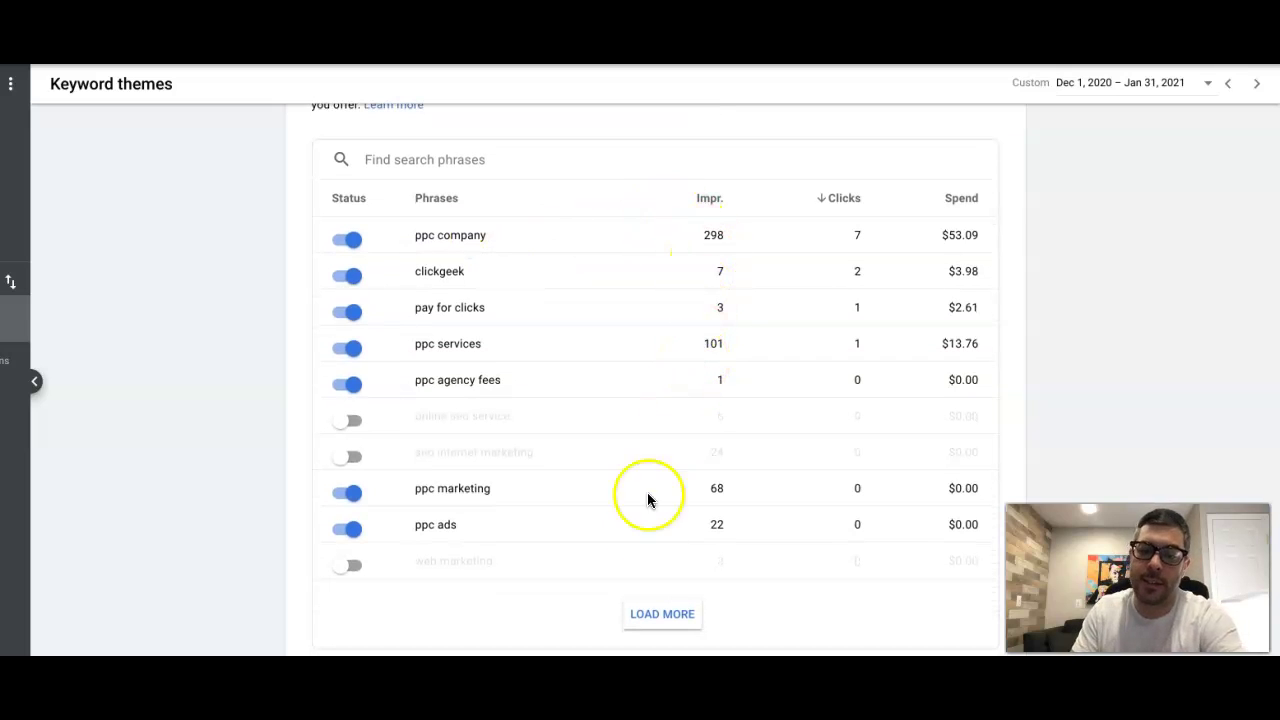
{"action": "left_click", "coordinate": [649, 614]}
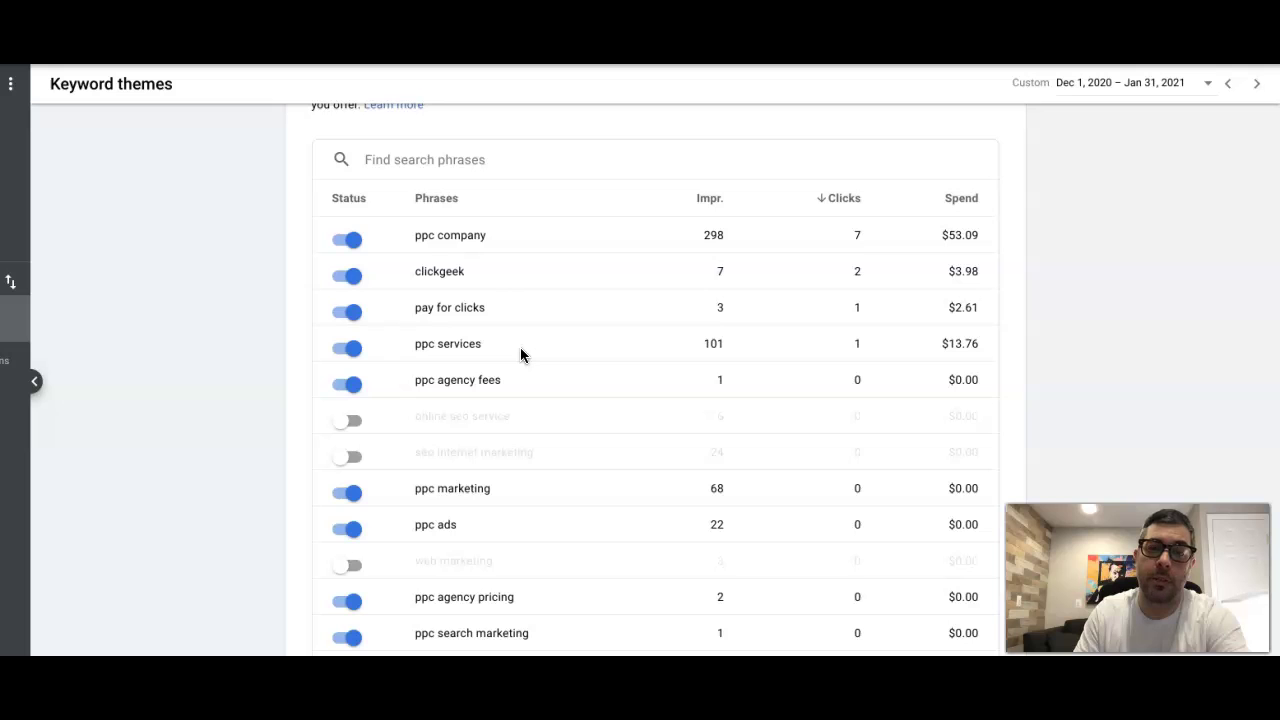
{"action": "scroll", "coordinate": [520, 347], "scroll_direction": "up", "scroll_amount": 2}
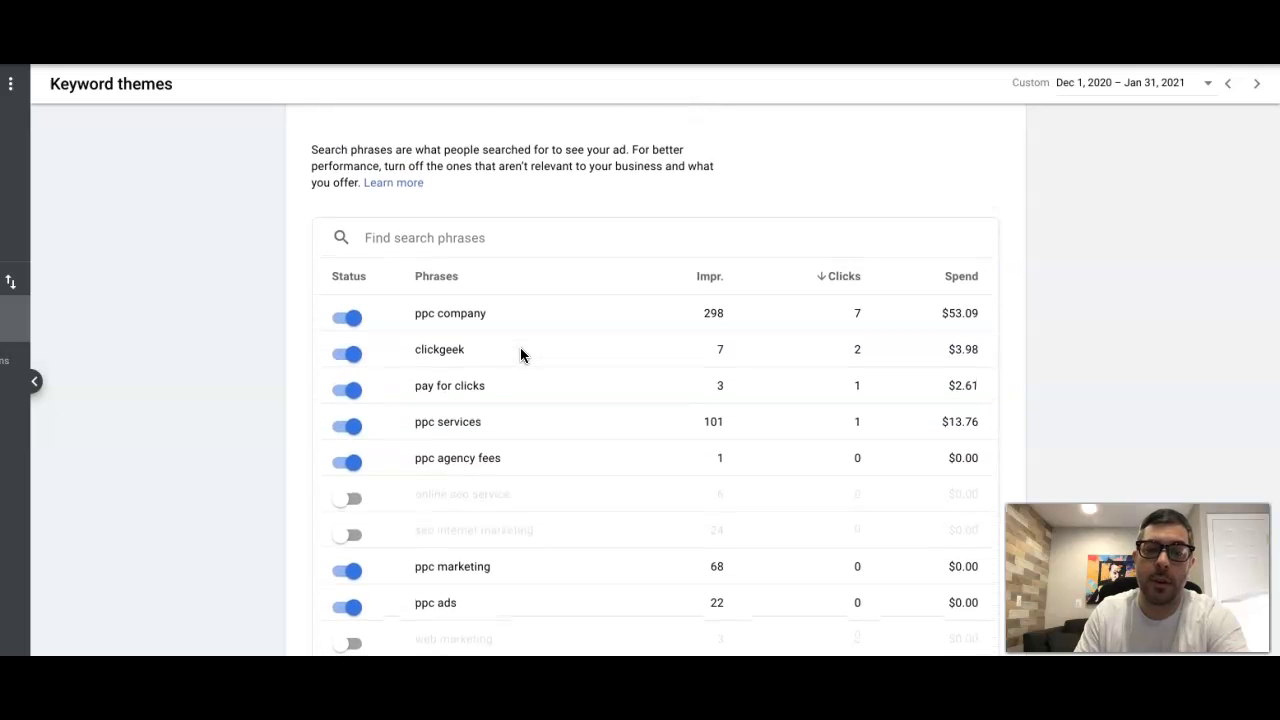
{"action": "scroll", "coordinate": [520, 348], "scroll_direction": "down", "scroll_amount": 3}
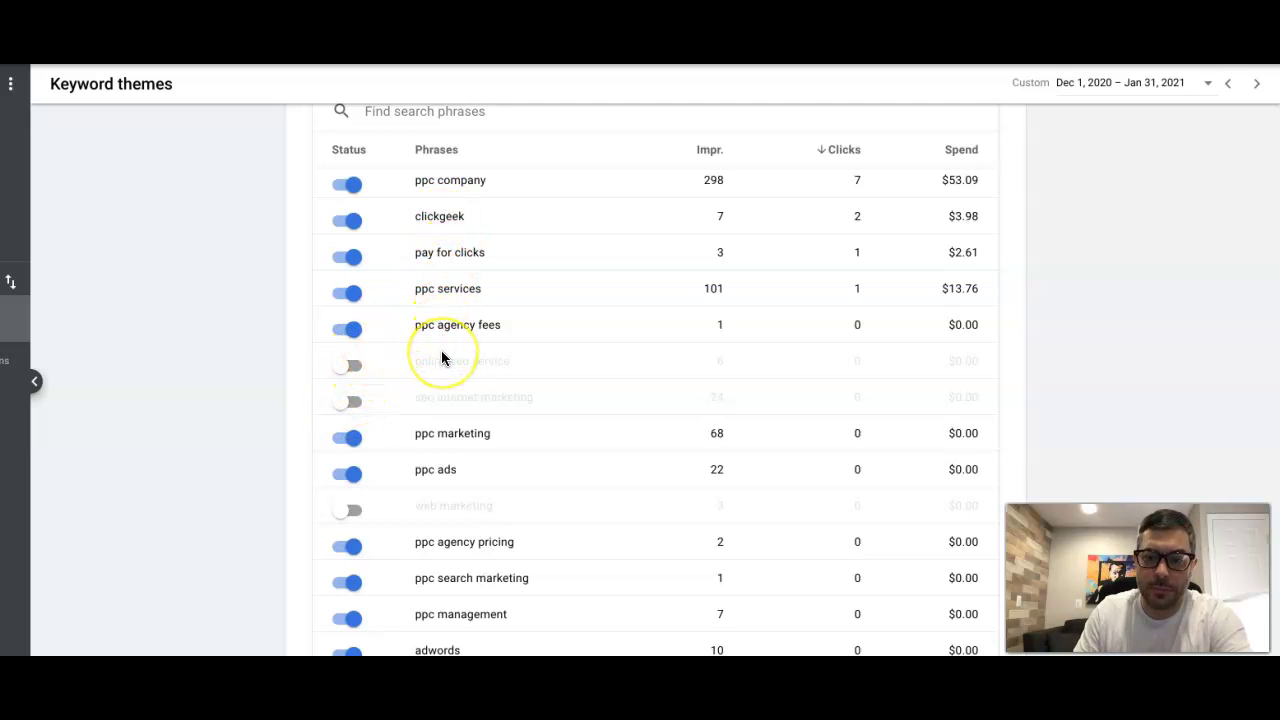
{"action": "left_click", "coordinate": [357, 369]}
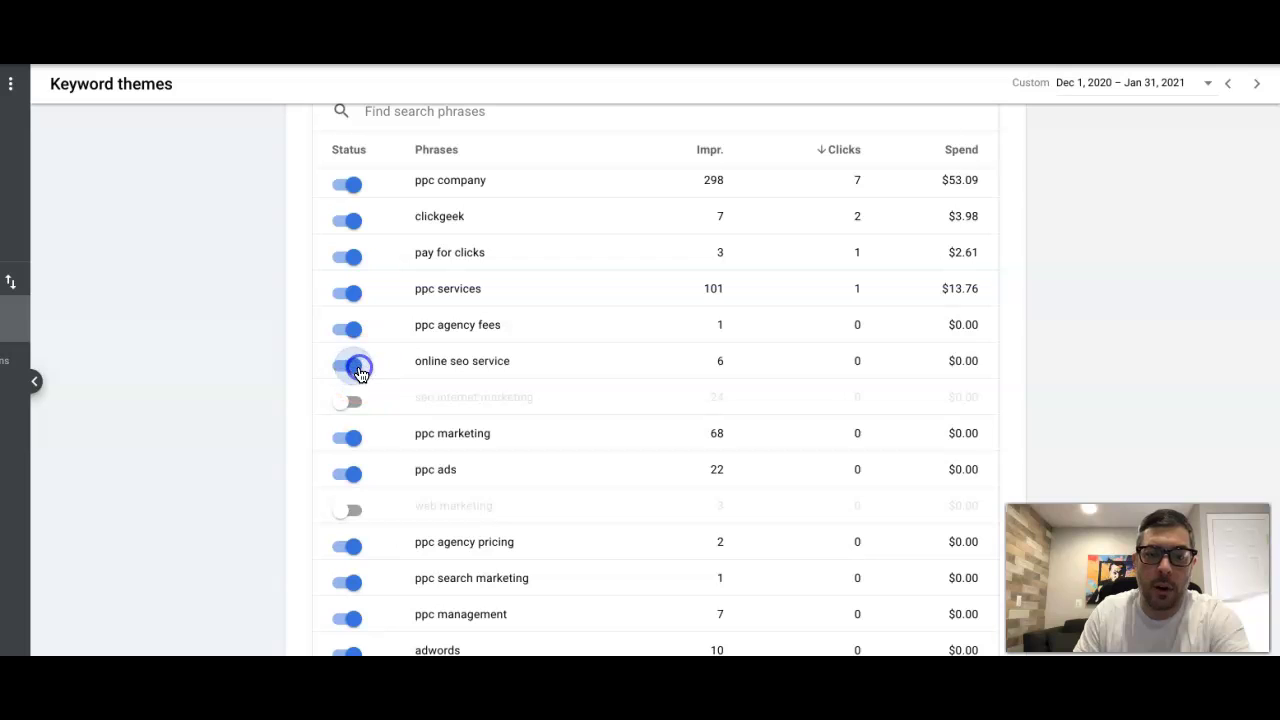
{"action": "left_click", "coordinate": [350, 369]}
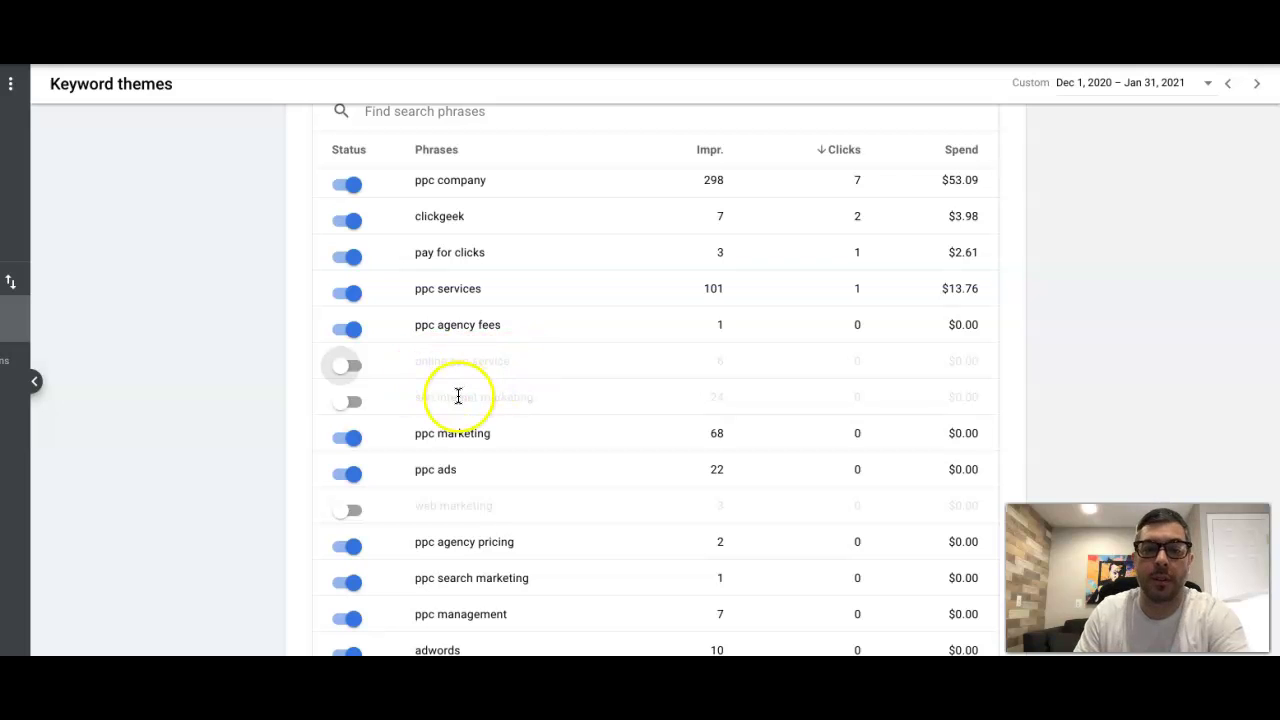
{"action": "scroll", "coordinate": [522, 408], "scroll_direction": "down", "scroll_amount": 2}
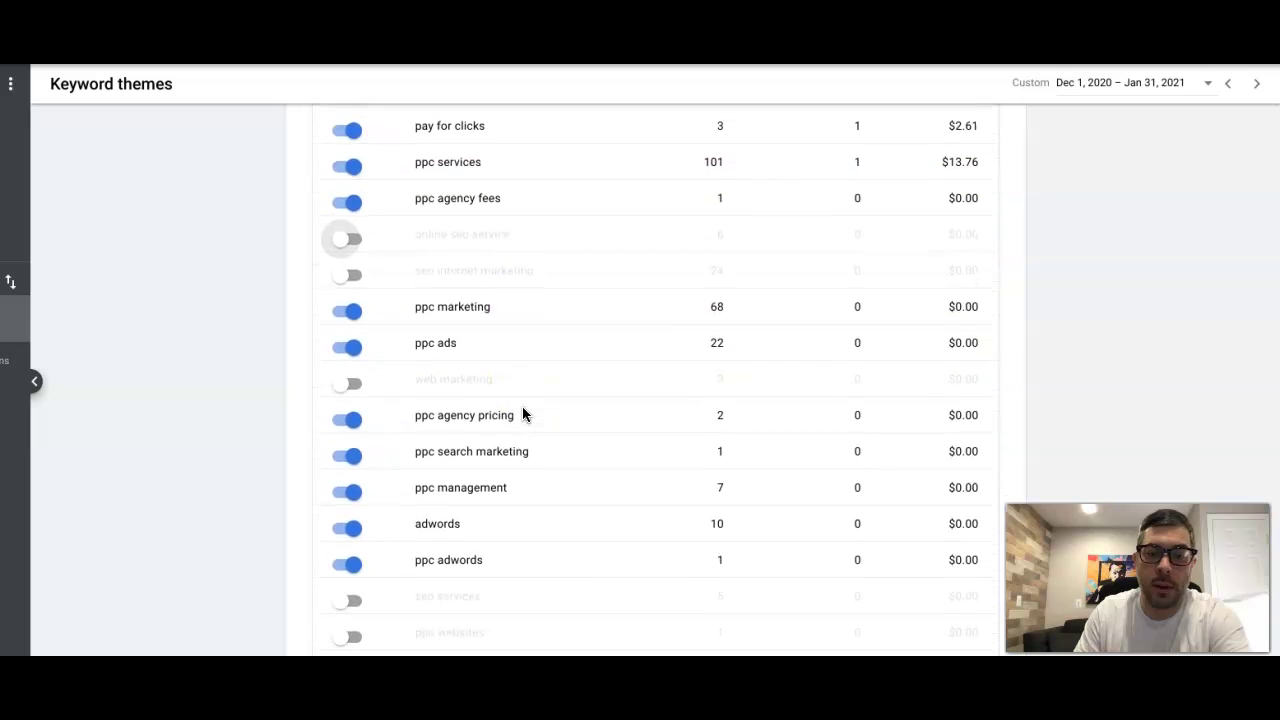
{"action": "scroll", "coordinate": [536, 378], "scroll_direction": "down", "scroll_amount": 2}
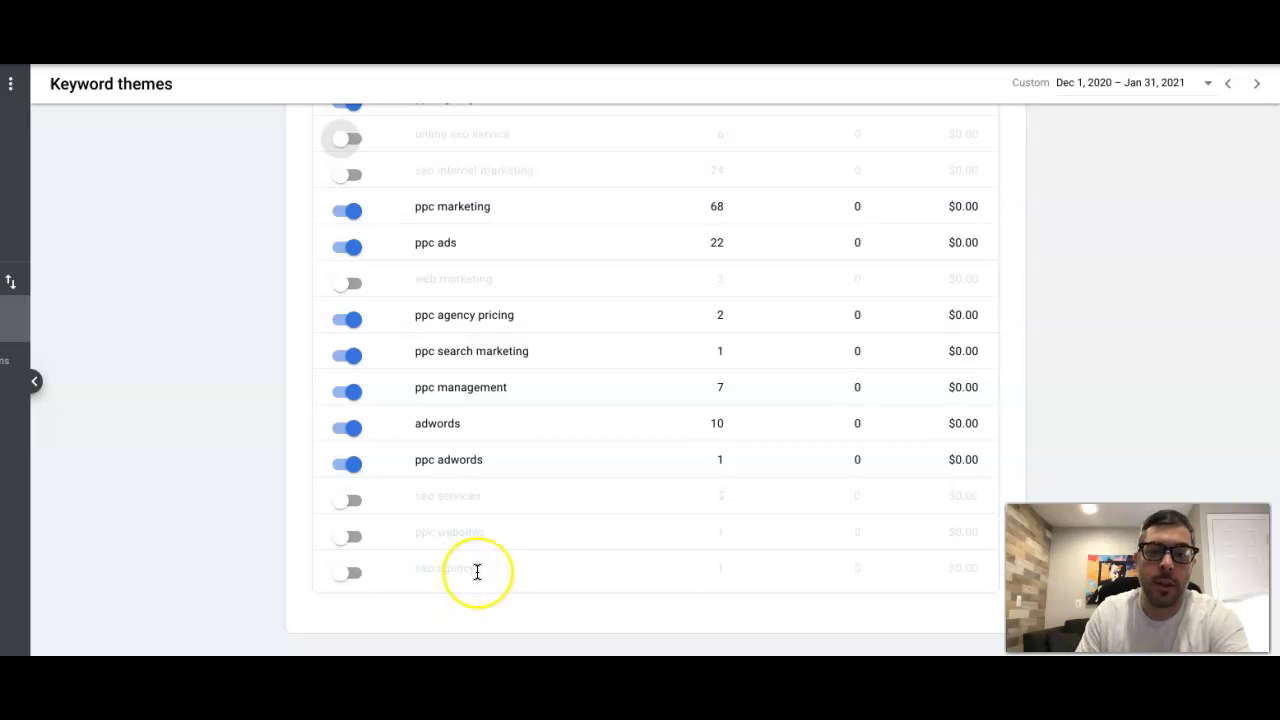
{"action": "scroll", "coordinate": [477, 571], "scroll_direction": "up", "scroll_amount": 1}
{"action": "scroll", "coordinate": [506, 492], "scroll_direction": "up", "scroll_amount": 1}
{"action": "scroll", "coordinate": [506, 492], "scroll_direction": "down", "scroll_amount": 2}
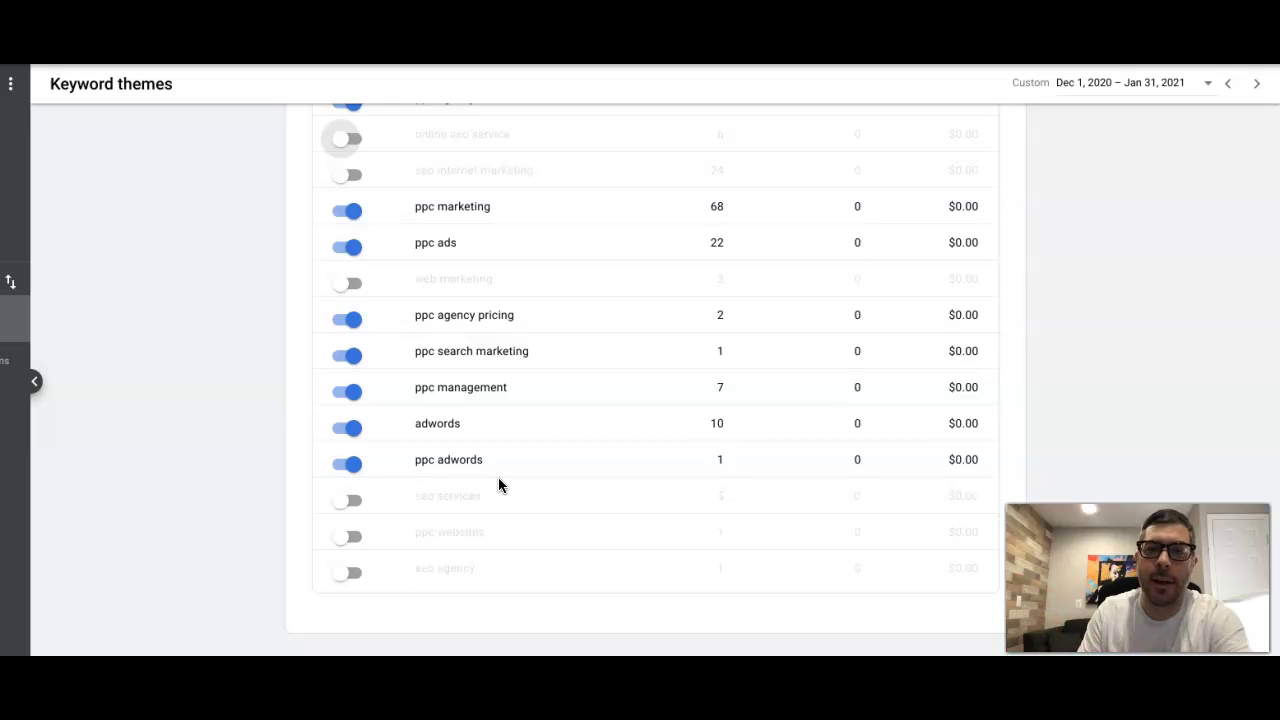
{"action": "scroll", "coordinate": [237, 428], "scroll_direction": "up", "scroll_amount": 2}
{"action": "scroll", "coordinate": [237, 428], "scroll_direction": "up", "scroll_amount": 3}
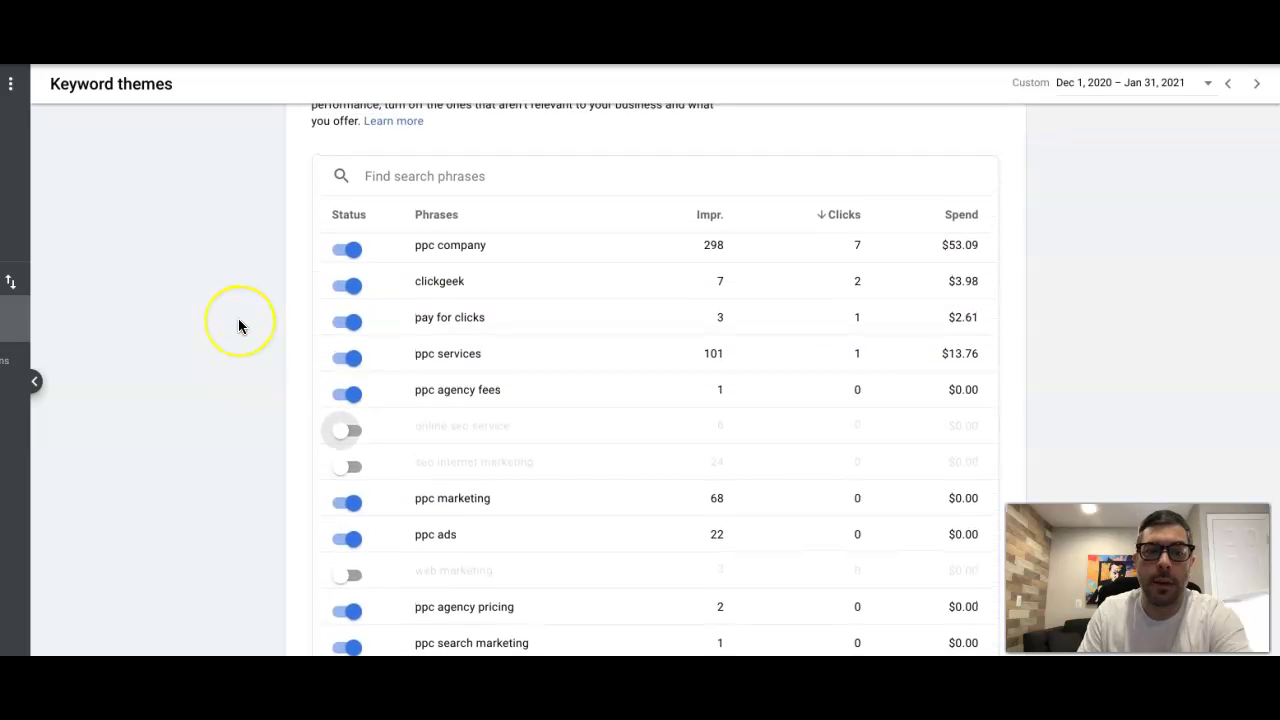
{"action": "scroll", "coordinate": [239, 322], "scroll_direction": "up", "scroll_amount": 1}
{"action": "scroll", "coordinate": [239, 322], "scroll_direction": "down", "scroll_amount": 2}
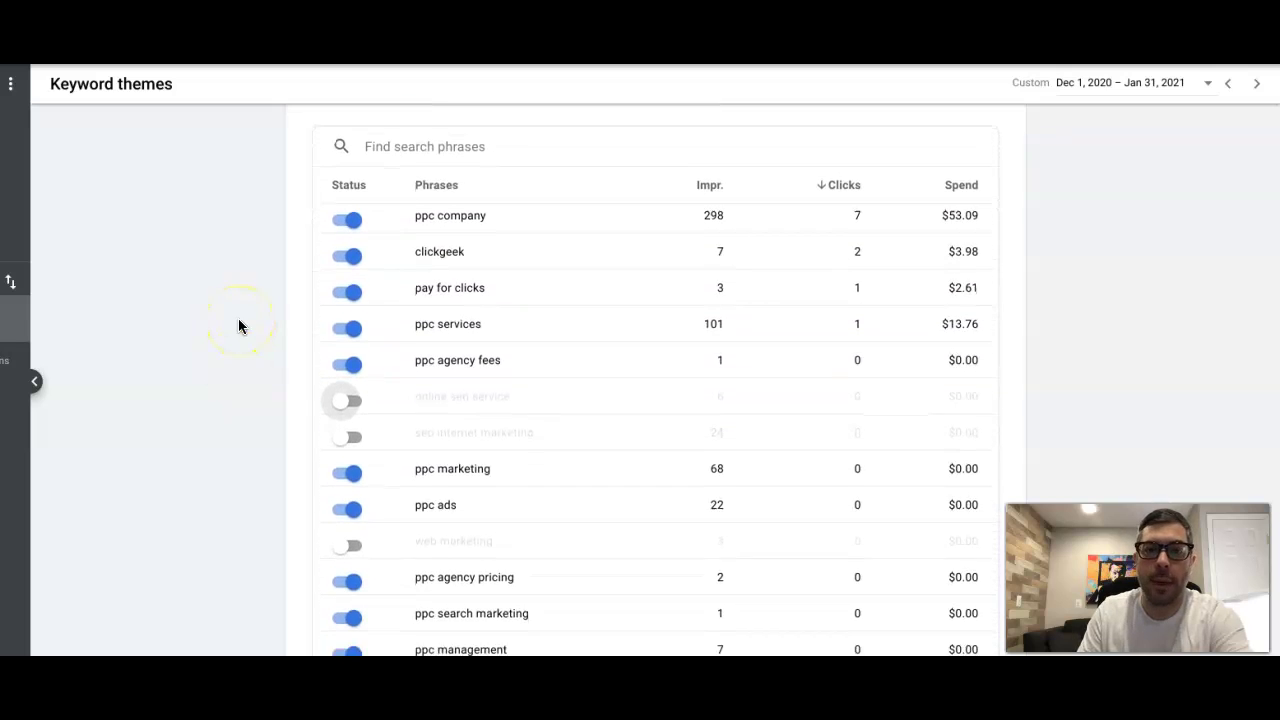
{"action": "scroll", "coordinate": [238, 319], "scroll_direction": "down", "scroll_amount": 1}
{"action": "scroll", "coordinate": [238, 322], "scroll_direction": "down", "scroll_amount": 2}
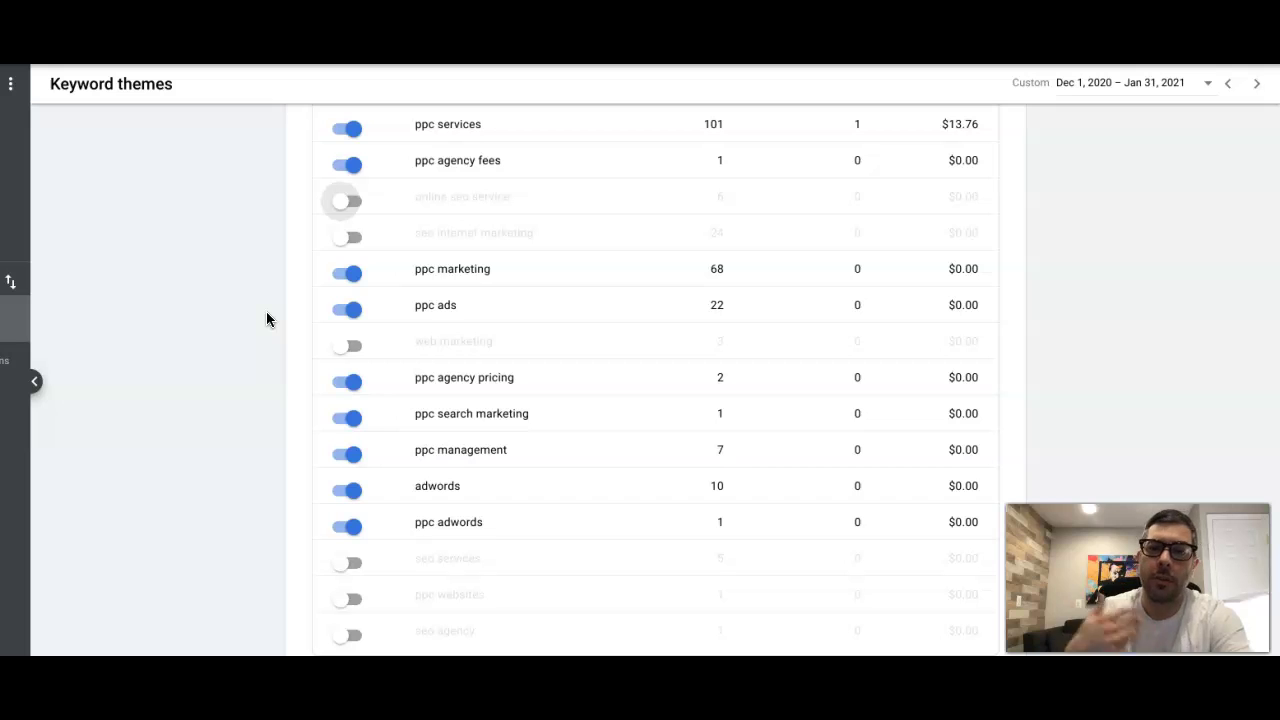
{"action": "scroll", "coordinate": [270, 360], "scroll_direction": "down", "scroll_amount": 1}
{"action": "left_click", "coordinate": [268, 411]}
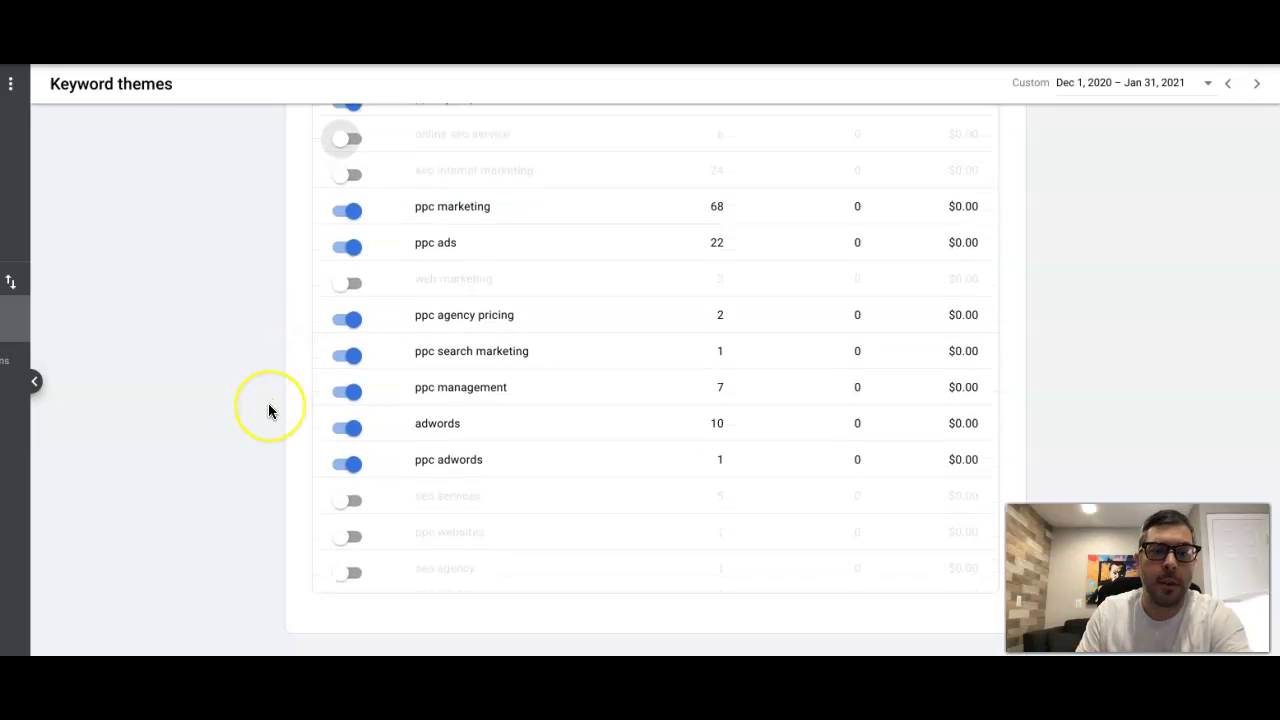
{"action": "scroll", "coordinate": [268, 411], "scroll_direction": "up", "scroll_amount": 5}
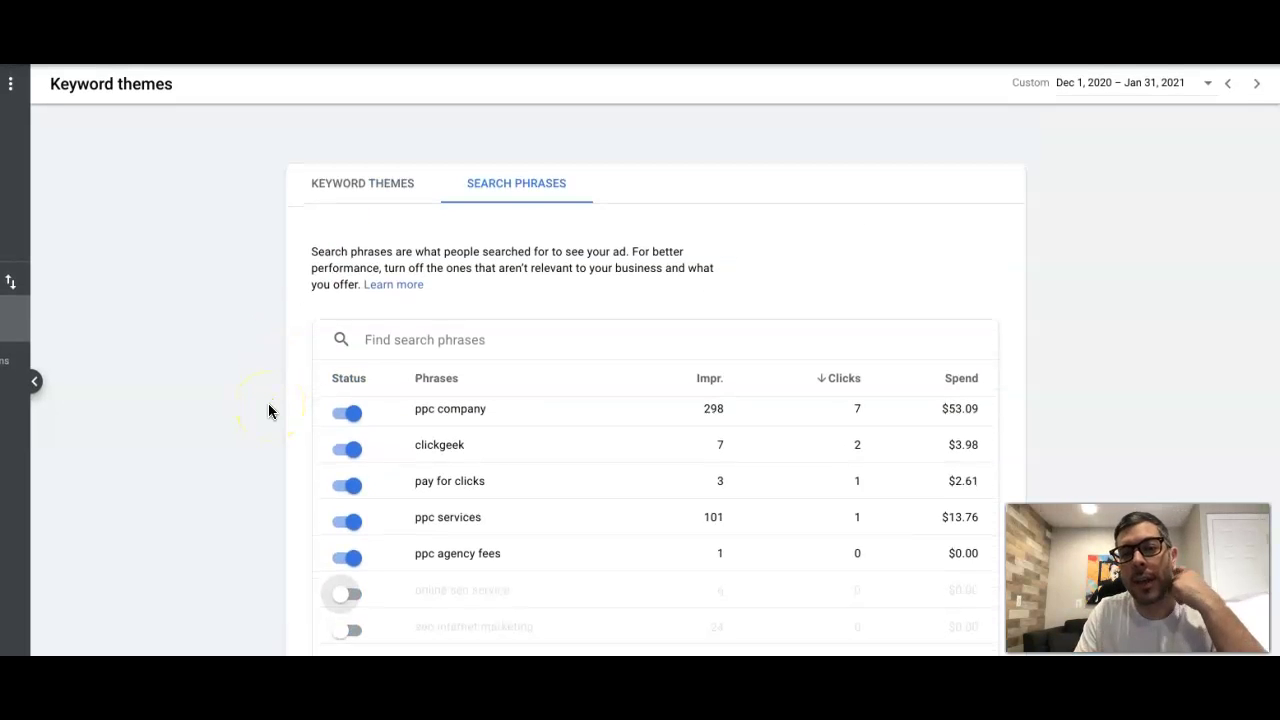
{"action": "left_click", "coordinate": [277, 315]}
{"action": "left_click", "coordinate": [220, 354]}
{"action": "scroll", "coordinate": [220, 354], "scroll_direction": "down", "scroll_amount": 5}
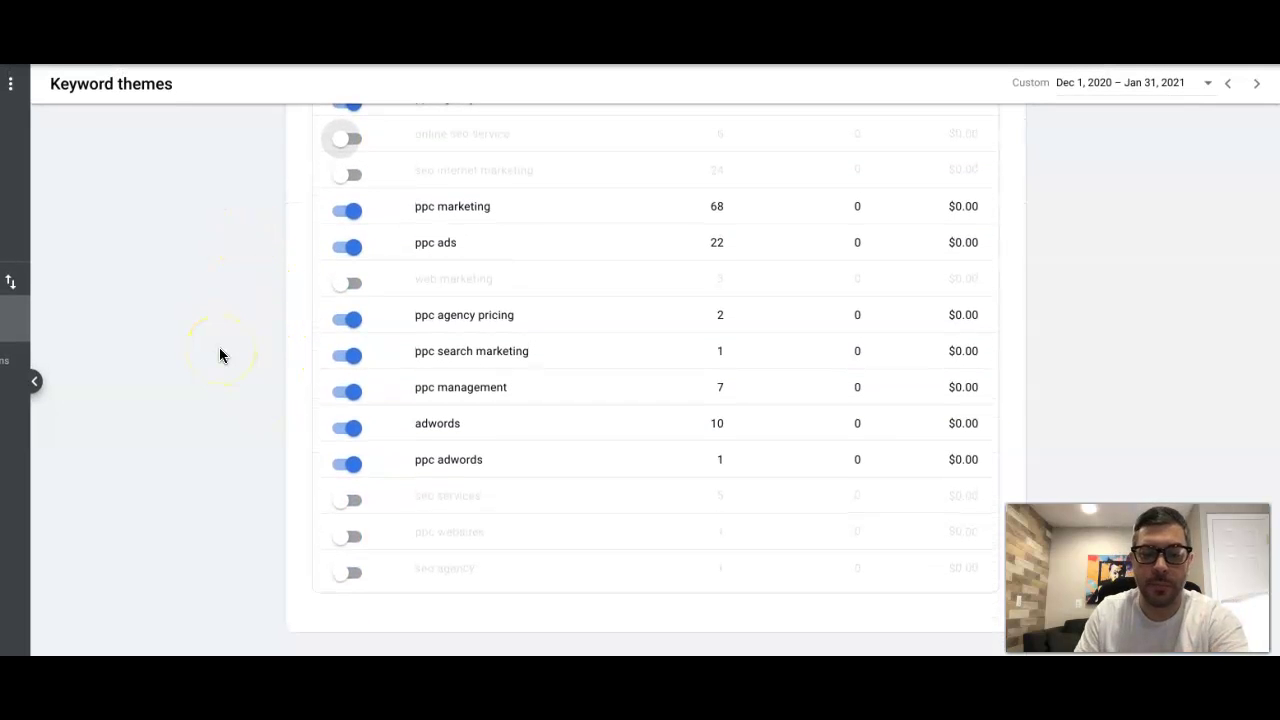
{"action": "scroll", "coordinate": [219, 347], "scroll_direction": "up", "scroll_amount": 5}
{"action": "left_click", "coordinate": [201, 99]}
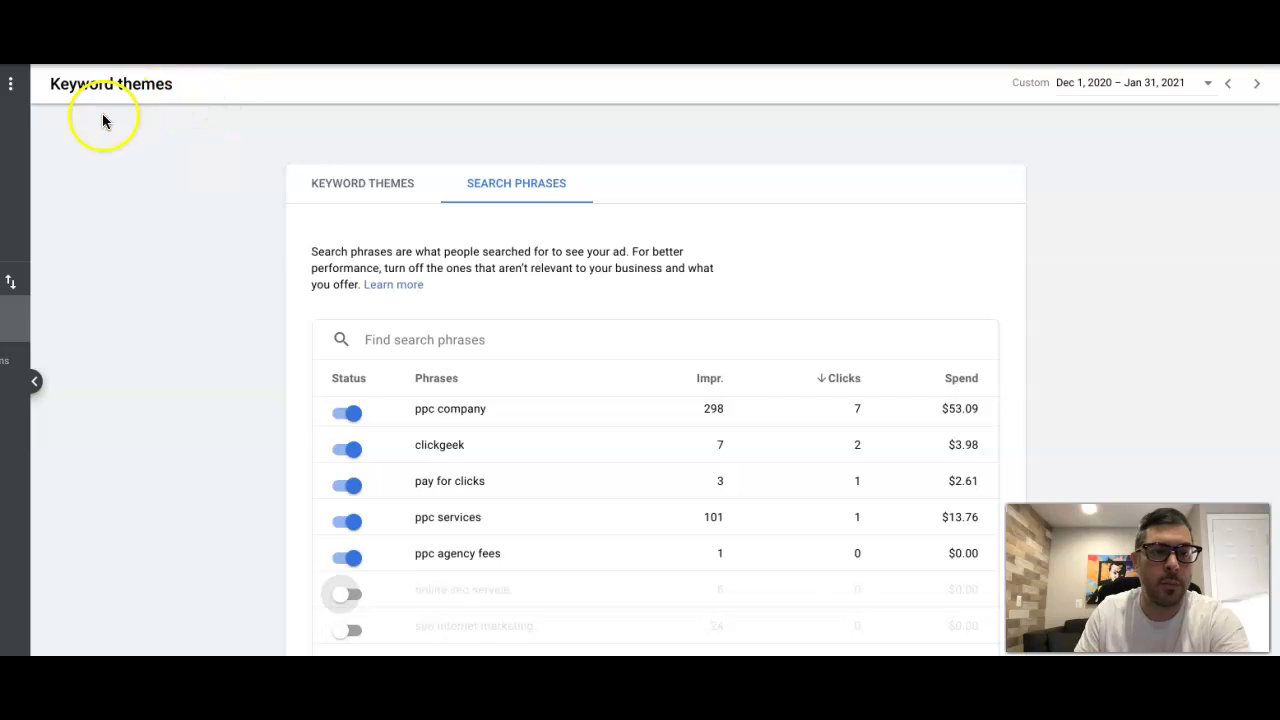
Return to the Campaign overview and scroll down to the Keyword themes & search phrases summary
{"action": "key", "text": "alt+Left"}
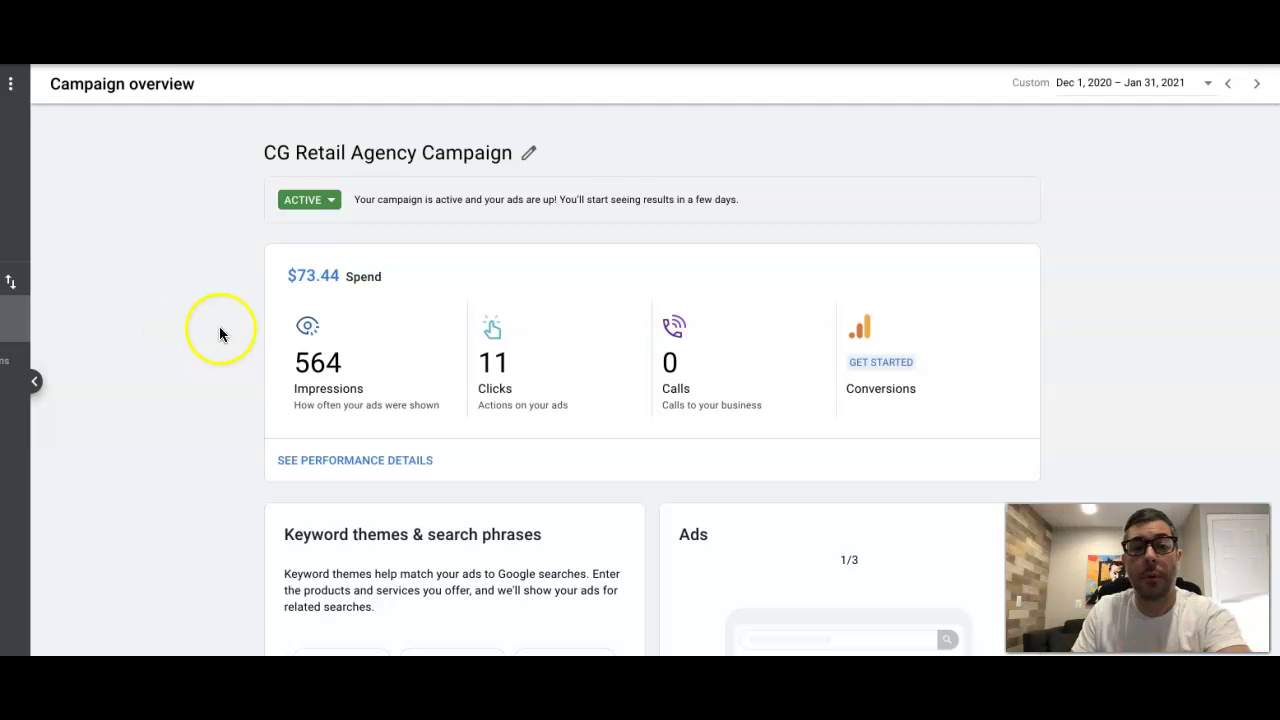
{"action": "scroll", "coordinate": [221, 334], "scroll_direction": "down", "scroll_amount": 2}
{"action": "scroll", "coordinate": [221, 334], "scroll_direction": "down", "scroll_amount": 3}
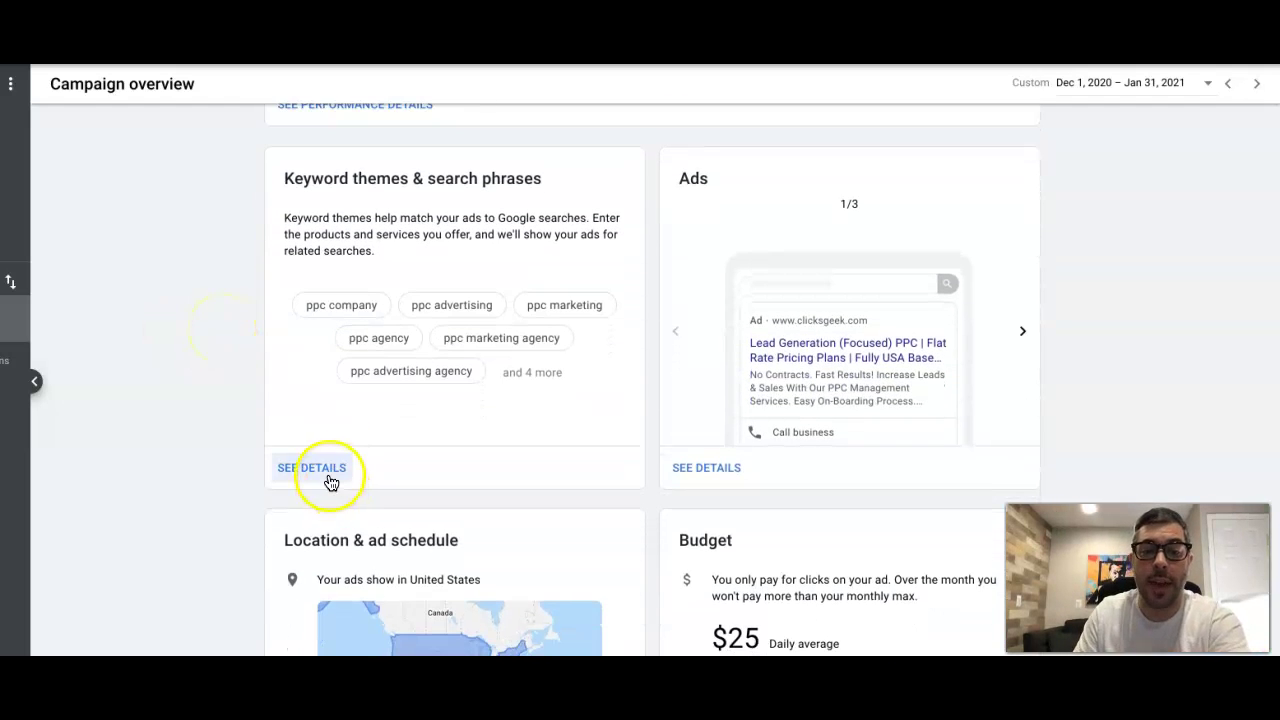